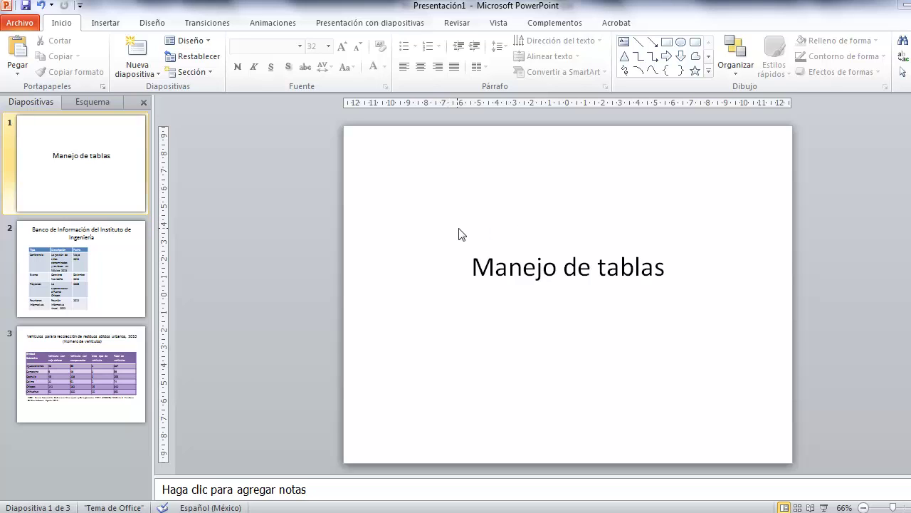
Insert a new Título y objetos slide after the first and title it 'Inserción de tabla'.
{"action": "left_click", "coordinate": [138, 70]}
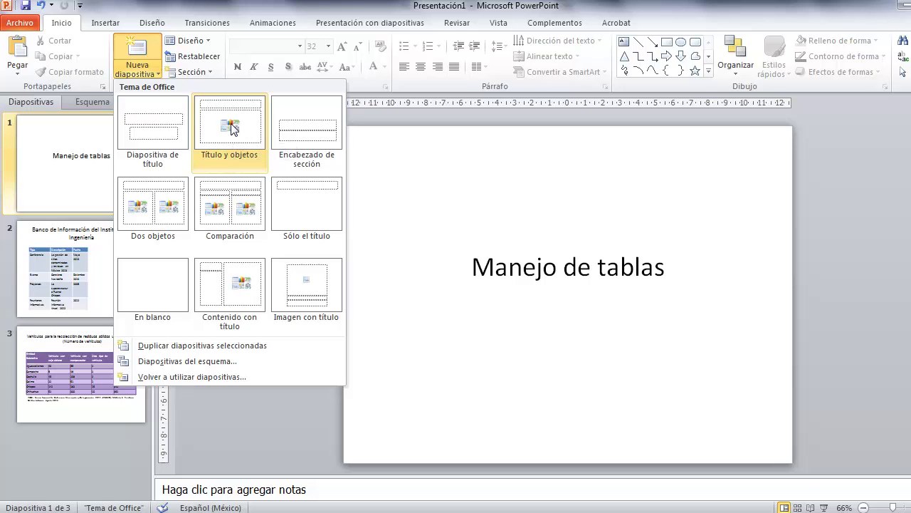
{"action": "left_click", "coordinate": [233, 128]}
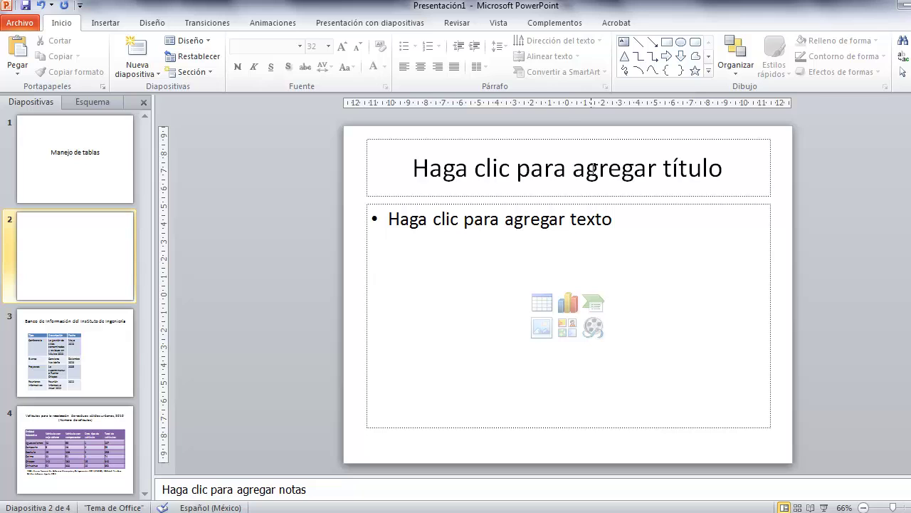
{"action": "left_click", "coordinate": [593, 169]}
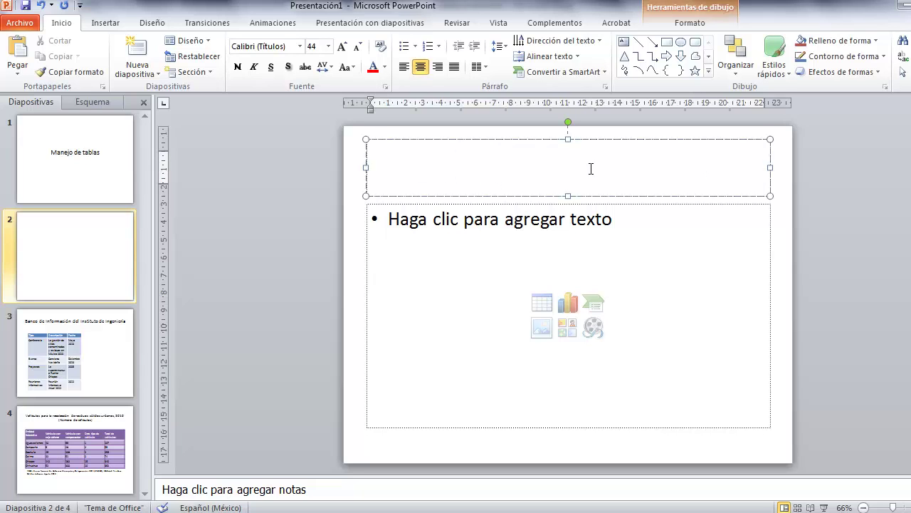
{"action": "type", "text": "Inserción de tabla"}
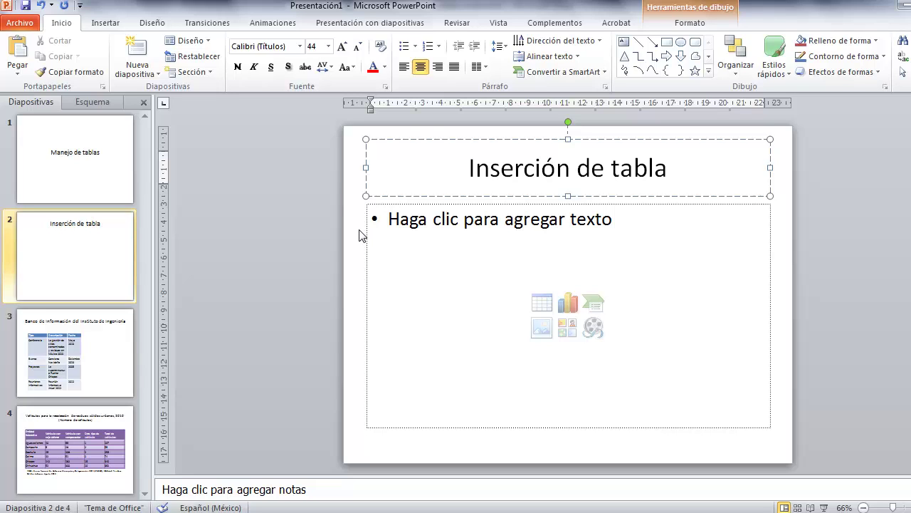
Insert an empty table with 2 columns and 2 rows into the slide's content placeholder.
{"action": "left_click", "coordinate": [470, 221]}
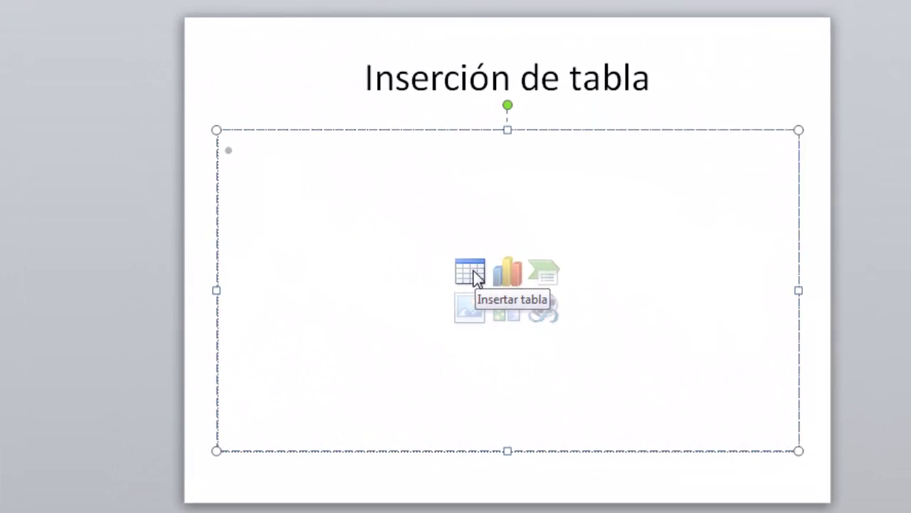
{"action": "left_click", "coordinate": [470, 270]}
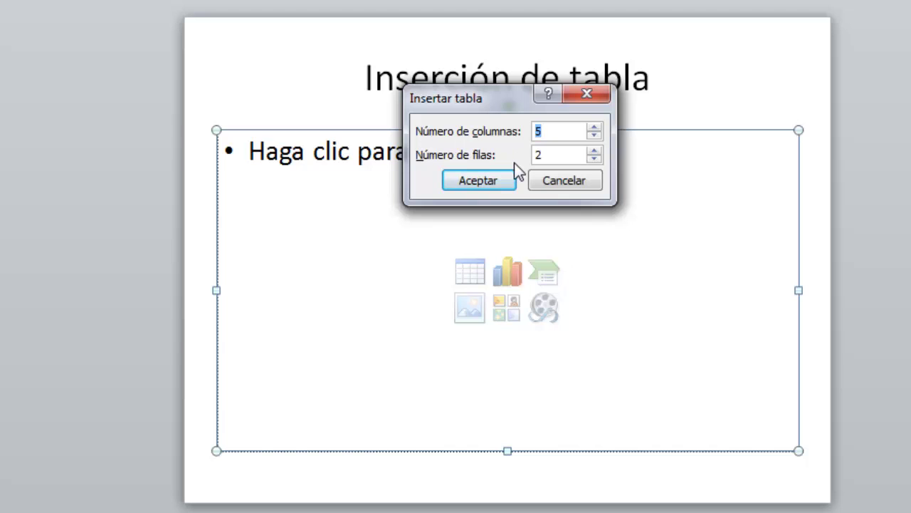
{"action": "left_click", "coordinate": [595, 136]}
{"action": "left_click", "coordinate": [595, 136]}
{"action": "left_click", "coordinate": [594, 136]}
{"action": "left_click", "coordinate": [479, 184]}
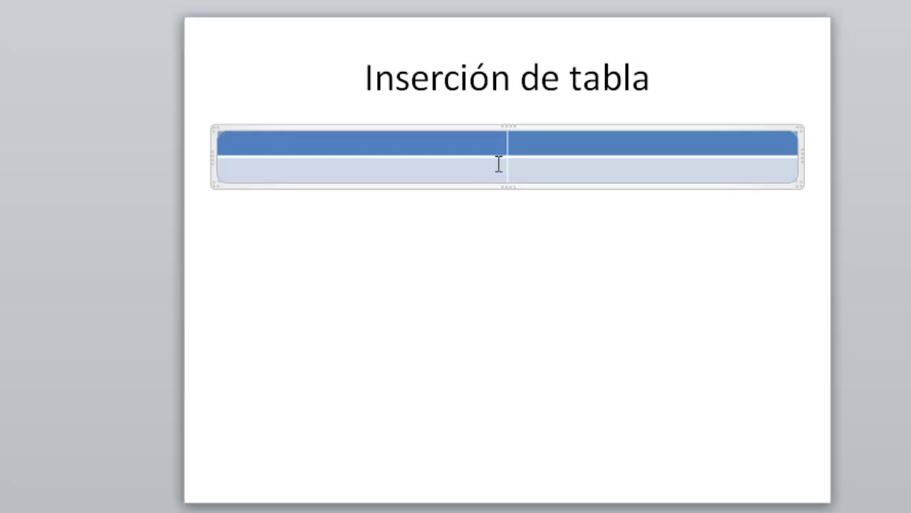
Type headers 'Título de la columna 1' and 'Título de la columna 2', correcting the accent.
{"action": "type", "text": "Titulo de la column a 1"}
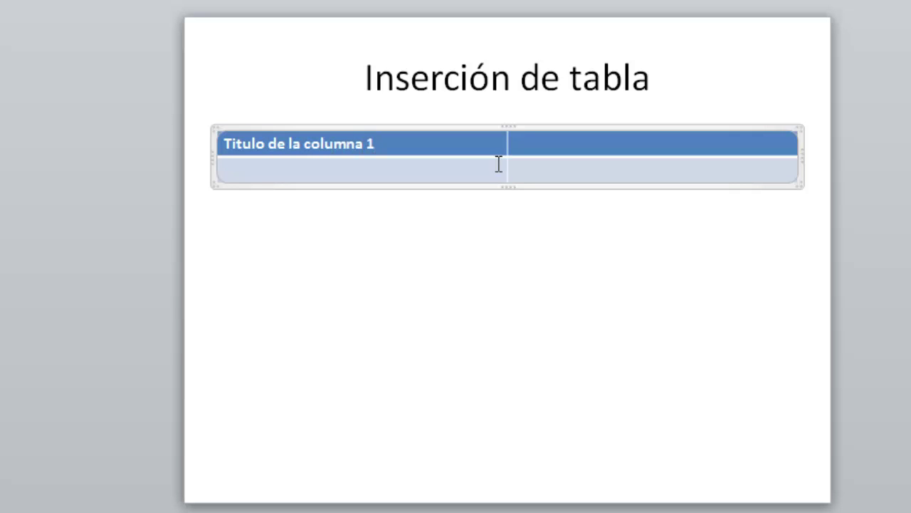
{"action": "type", "text": "Título de la columna 2"}
{"action": "left_click", "coordinate": [238, 143]}
{"action": "key", "text": "BackSpace"}
{"action": "type", "text": "2"}
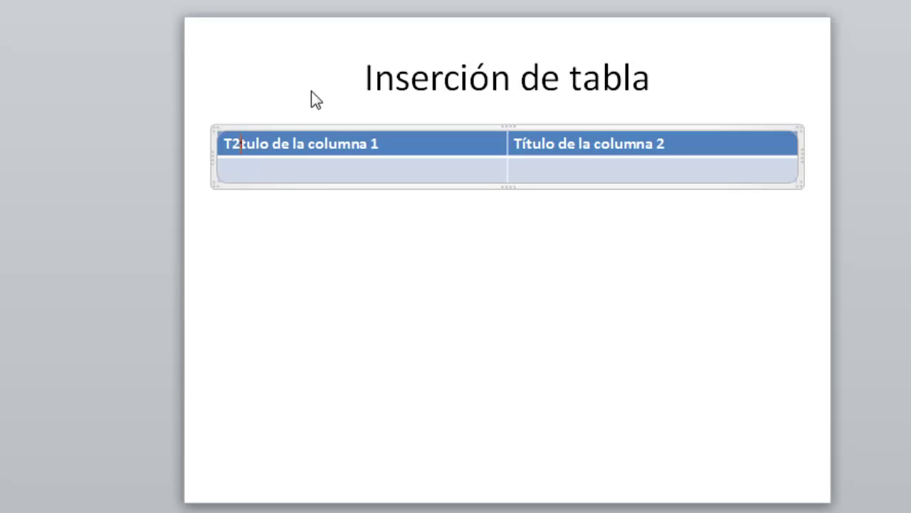
{"action": "key", "text": "BackSpace"}
{"action": "type", "text": "í"}
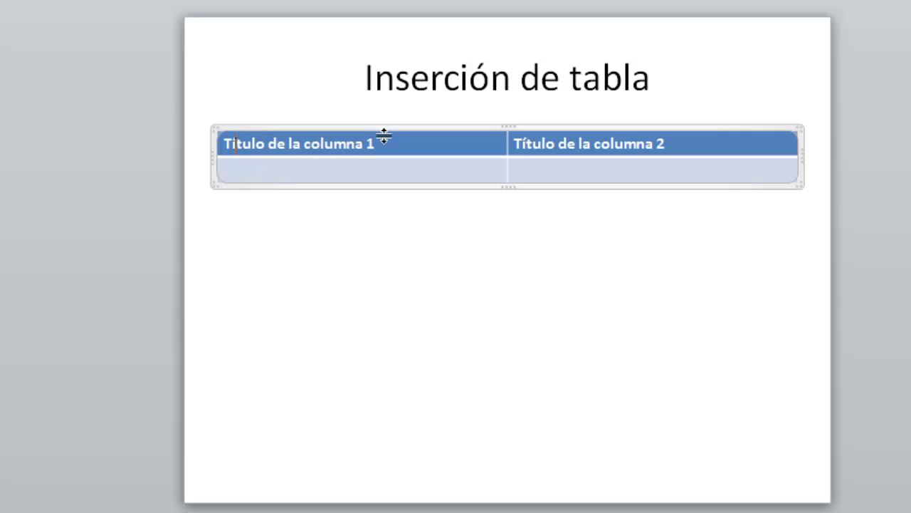
Enter 'Texto' in both cells of the second row.
{"action": "left_click", "coordinate": [333, 167]}
{"action": "type", "text": "Texto"}
{"action": "left_click", "coordinate": [584, 171]}
{"action": "type", "text": "Texto"}
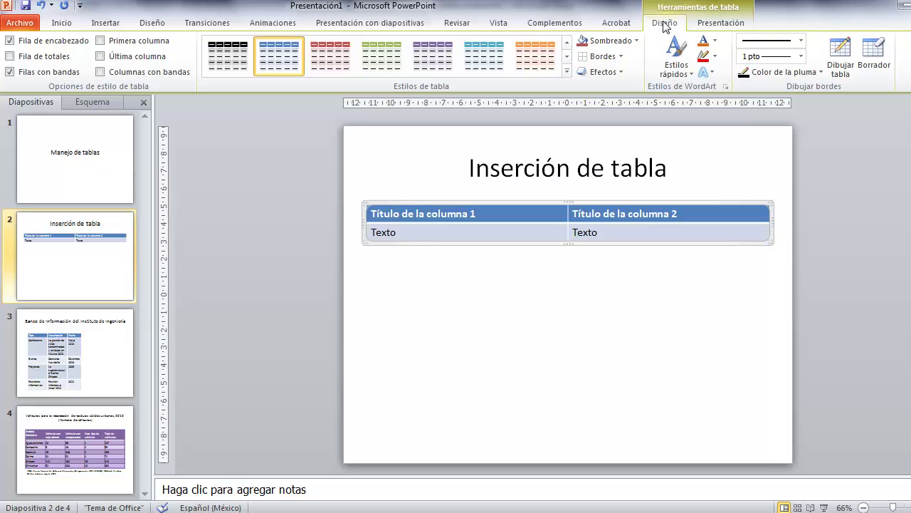
Apply the purple table style and expand the full table-style gallery.
{"action": "left_click", "coordinate": [722, 24]}
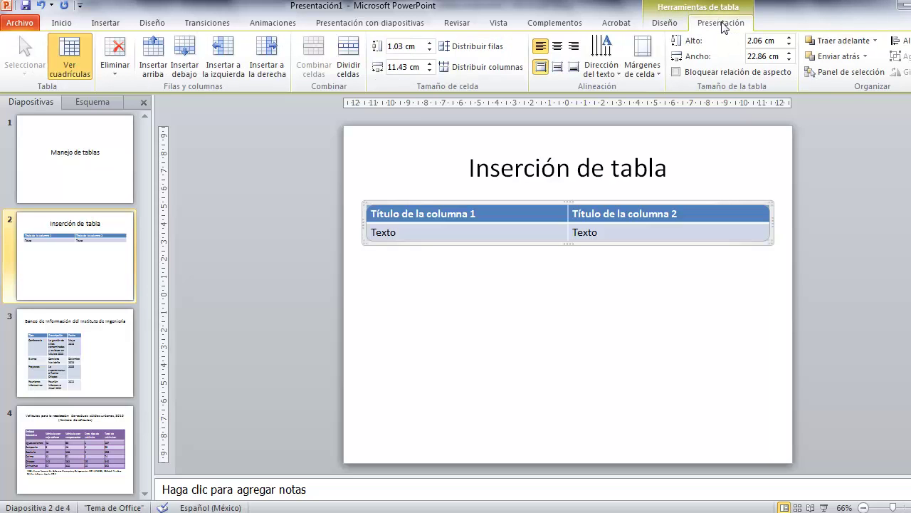
{"action": "left_click", "coordinate": [665, 22]}
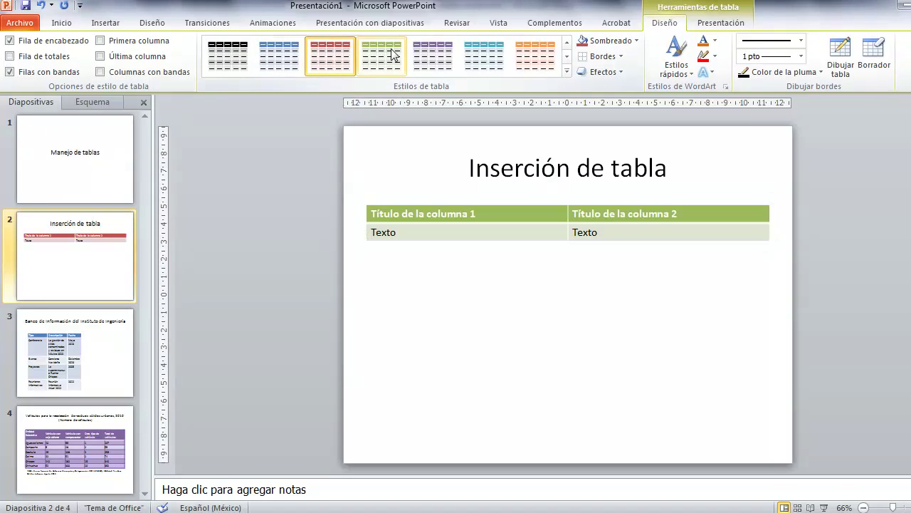
{"action": "left_click", "coordinate": [436, 62]}
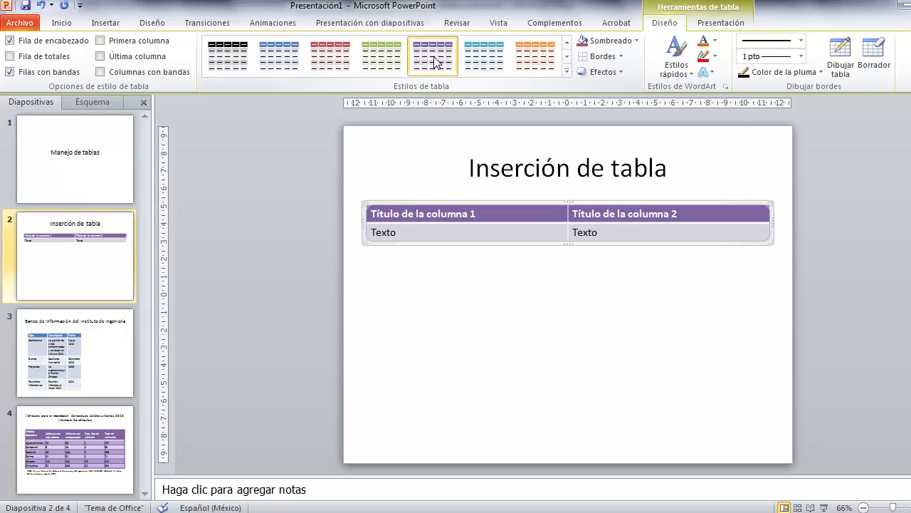
{"action": "left_click", "coordinate": [567, 71]}
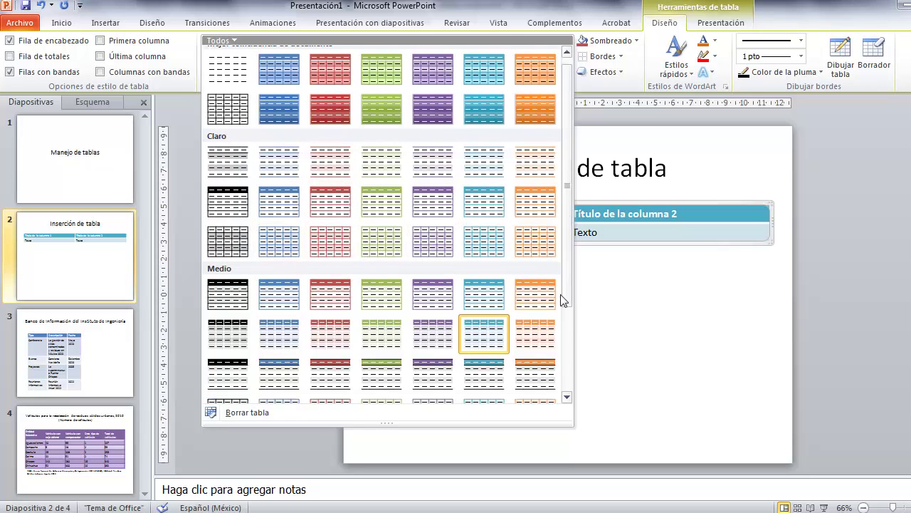
Apply Estilo medio 1 - Énfasis 3 to the table and select both header cells.
{"action": "left_click_drag", "start_coordinate": [563, 277], "coordinate": [565, 342]}
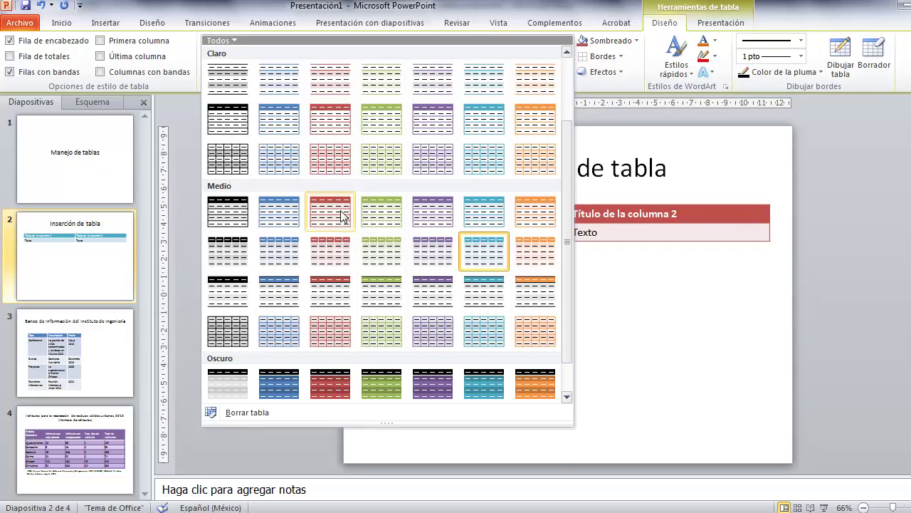
{"action": "left_click", "coordinate": [377, 211]}
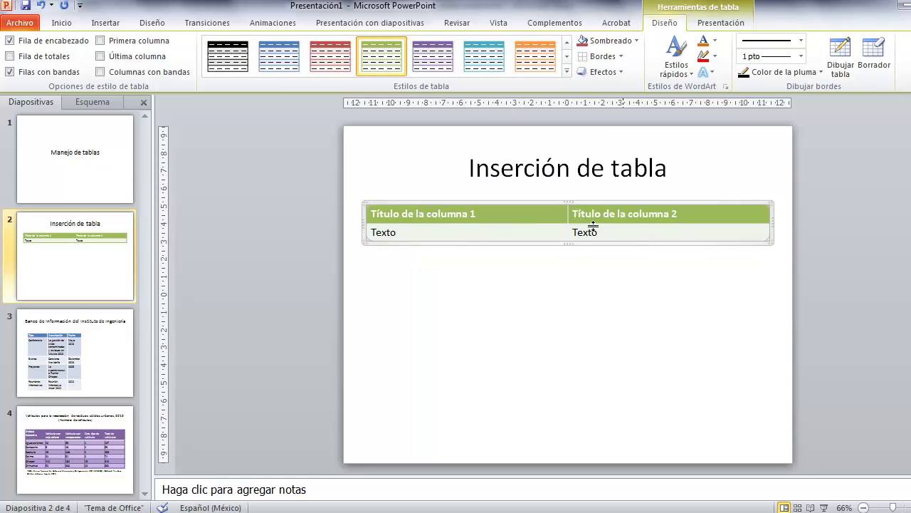
{"action": "left_click", "coordinate": [493, 211]}
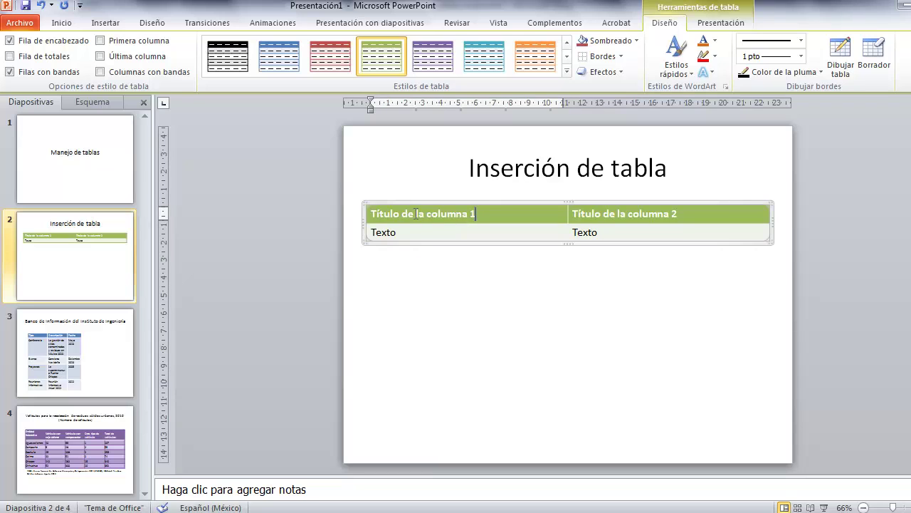
{"action": "left_click_drag", "start_coordinate": [456, 217], "coordinate": [674, 221]}
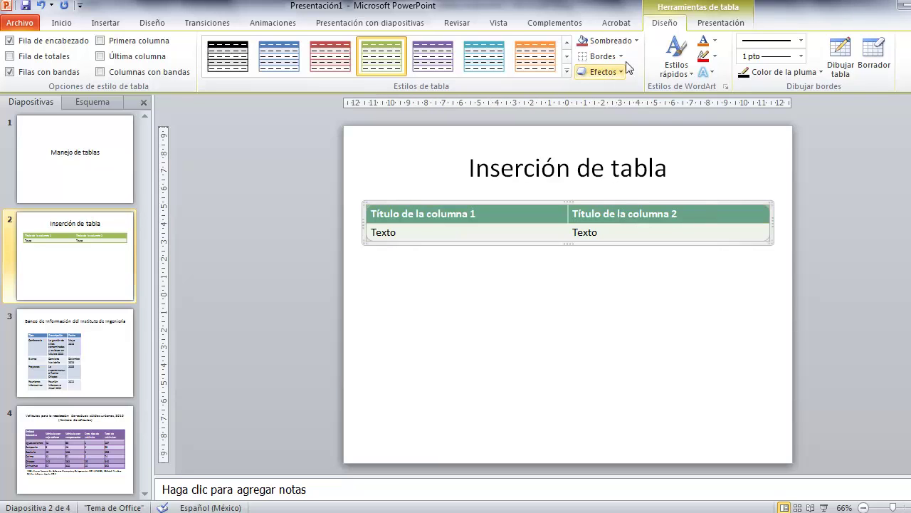
Shade the header row bright green and add a third row from the table's last cell.
{"action": "left_click", "coordinate": [605, 41]}
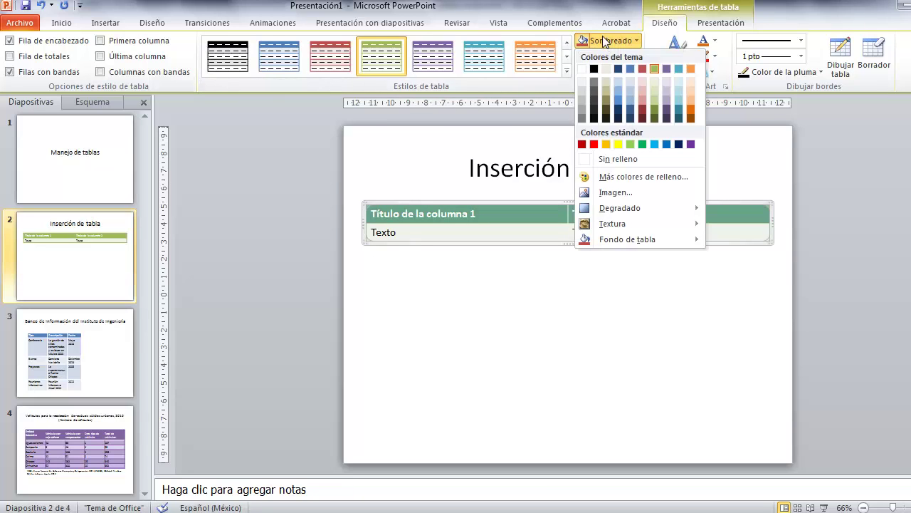
{"action": "left_click", "coordinate": [642, 145]}
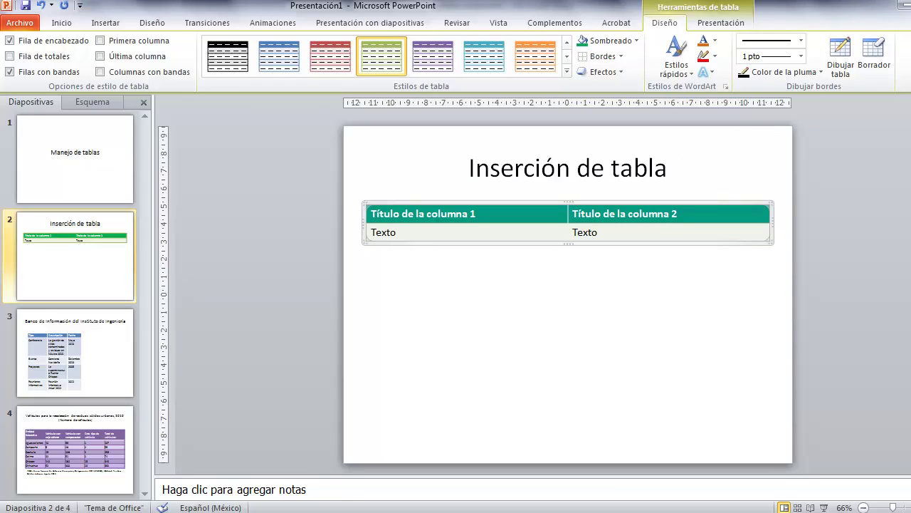
{"action": "left_click", "coordinate": [607, 231]}
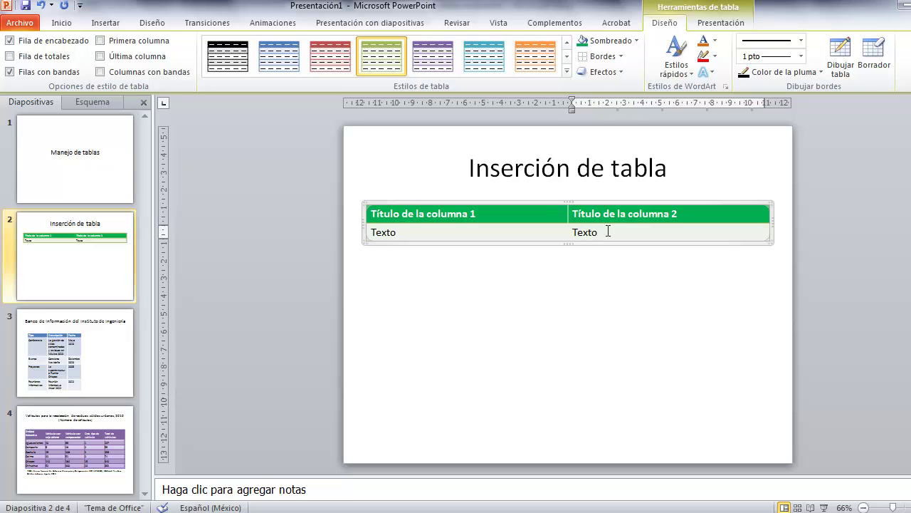
{"action": "key", "text": "Tab"}
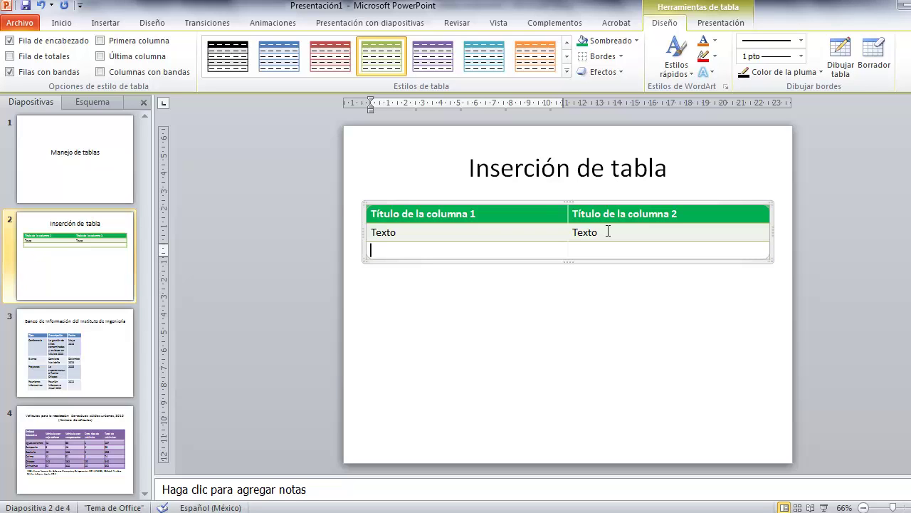
Fill the new row with 'Texto', add a fourth row, and type 'Texto' in both its cells.
{"action": "type", "text": "Texto"}
{"action": "key", "text": "Tab"}
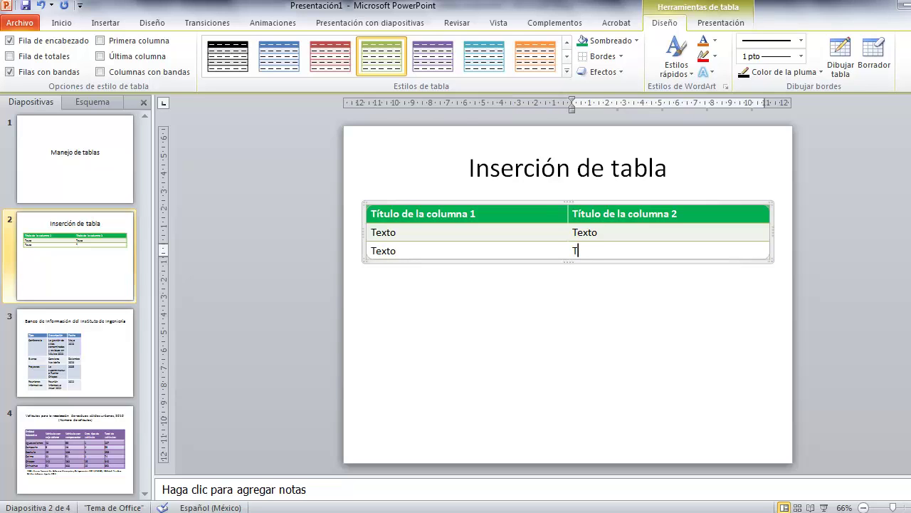
{"action": "type", "text": "exto"}
{"action": "key", "text": "Tab"}
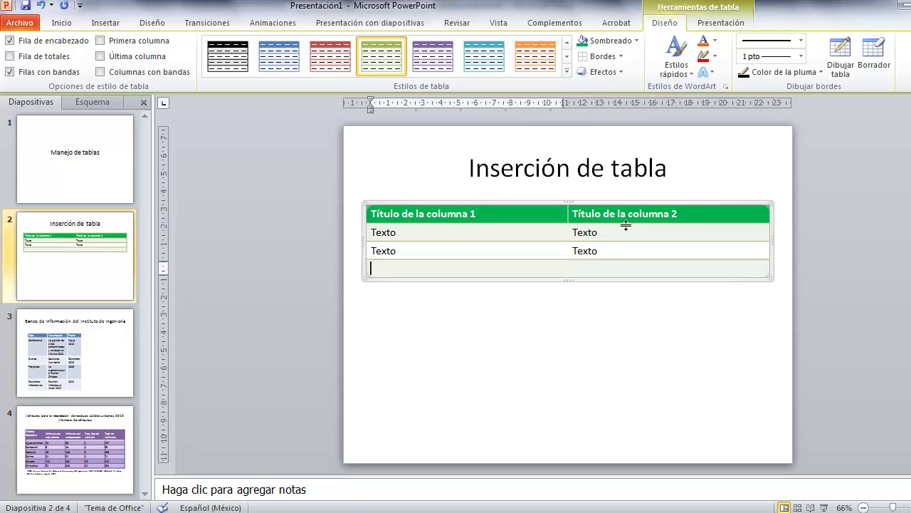
{"action": "type", "text": "Texto"}
{"action": "key", "text": "Tab"}
{"action": "type", "text": "Texto"}
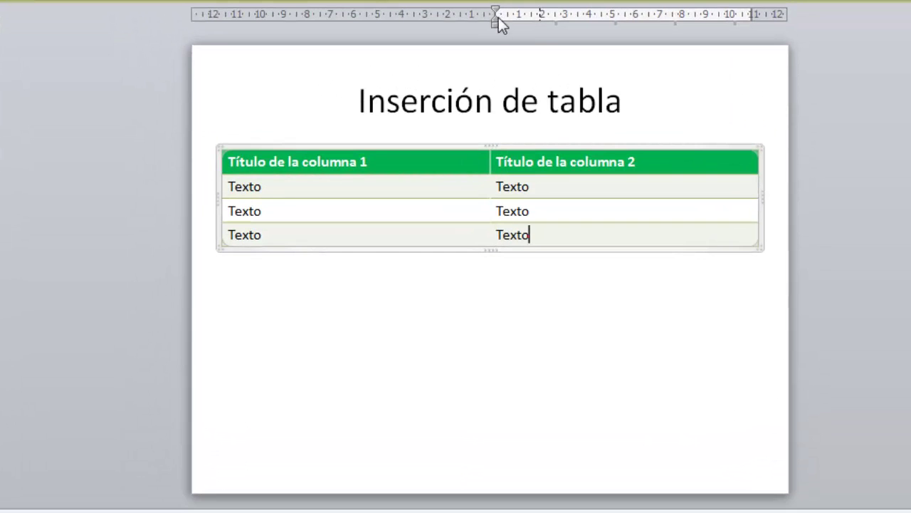
Fill the bottom-right cell with repeated 'Texto' lines by copy-paste and indent its first line.
{"action": "mouse_move", "coordinate": [494, 11]}
{"action": "left_mouse_down"}
{"action": "mouse_move", "coordinate": [514, 12]}
{"action": "mouse_move", "coordinate": [492, 10]}
{"action": "mouse_move", "coordinate": [495, 23]}
{"action": "left_mouse_up"}
{"action": "type", "text": "Texto"}
{"action": "triple_click", "coordinate": [563, 228]}
{"action": "key", "text": "ctrl+c"}
{"action": "left_click", "coordinate": [592, 239]}
{"action": "key", "text": "ctrl+v"}
{"action": "key", "text": "ctrl+v"}
{"action": "key", "text": "ctrl+v"}
{"action": "key", "text": "ctrl+v"}
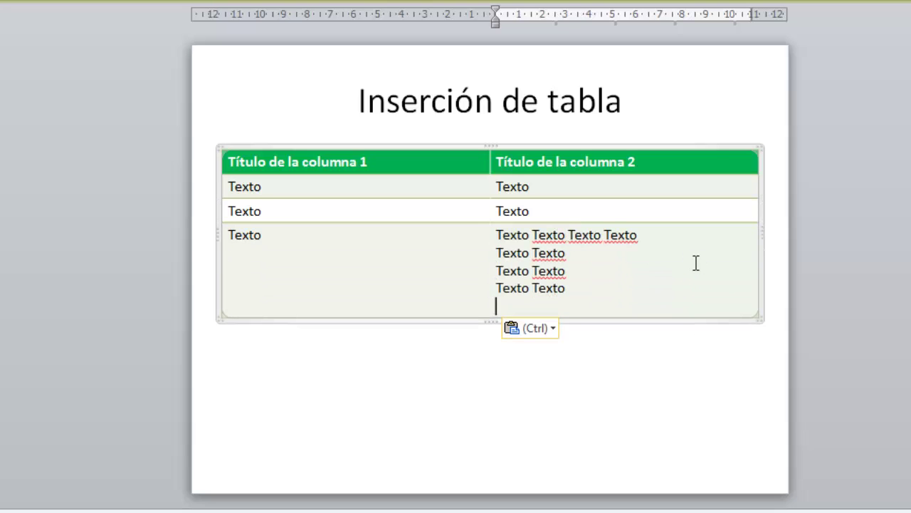
{"action": "key", "text": "ctrl+v"}
{"action": "key", "text": "ctrl+v"}
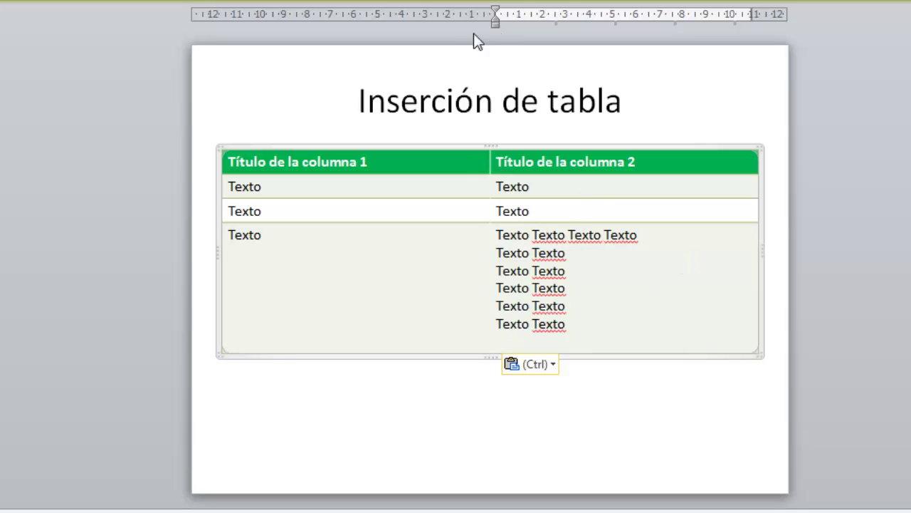
{"action": "left_click_drag", "start_coordinate": [496, 10], "coordinate": [519, 11]}
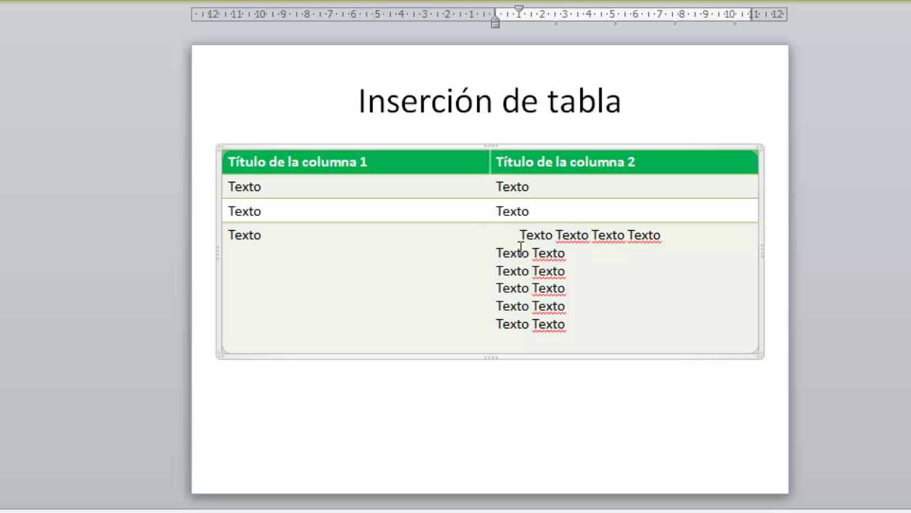
Indent the five lower lines of the cell and lengthen the second line with extra text.
{"action": "mouse_move", "coordinate": [497, 253]}
{"action": "left_mouse_down"}
{"action": "mouse_move", "coordinate": [566, 288]}
{"action": "mouse_move", "coordinate": [568, 323]}
{"action": "left_mouse_up"}
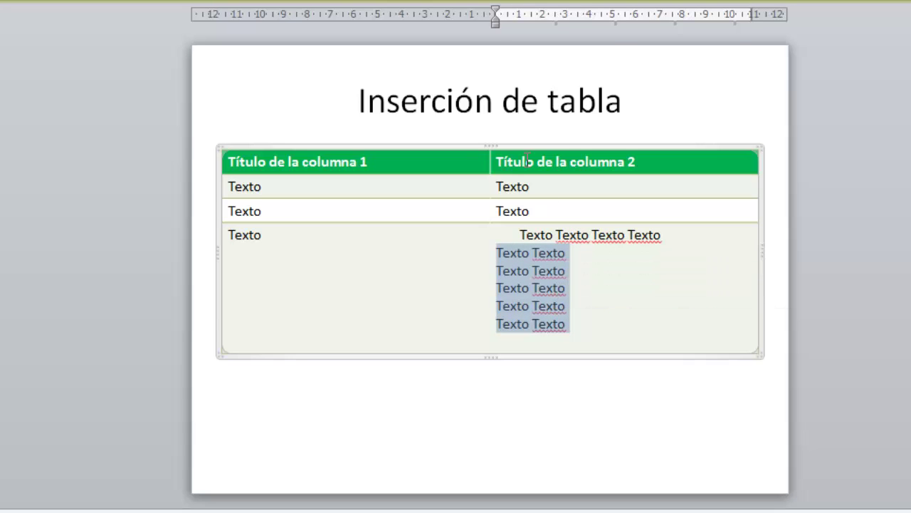
{"action": "left_click_drag", "start_coordinate": [495, 11], "coordinate": [525, 11]}
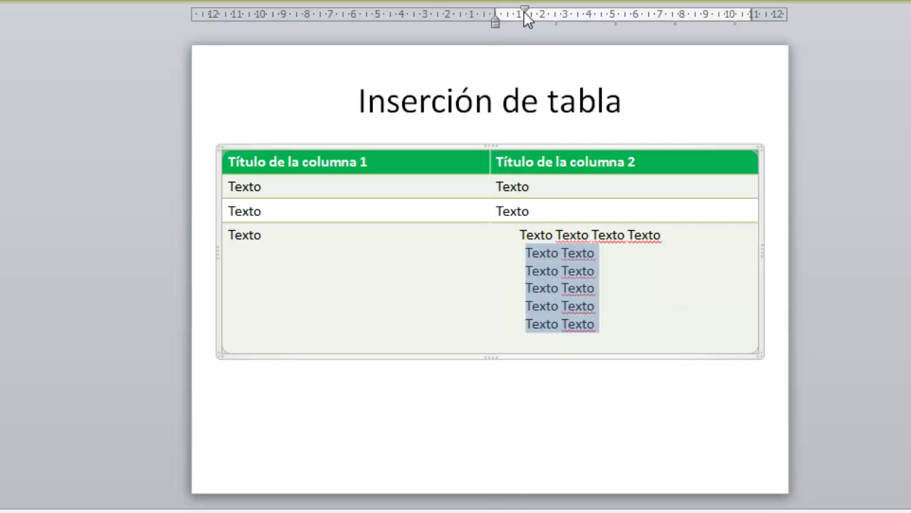
{"action": "left_click", "coordinate": [495, 24]}
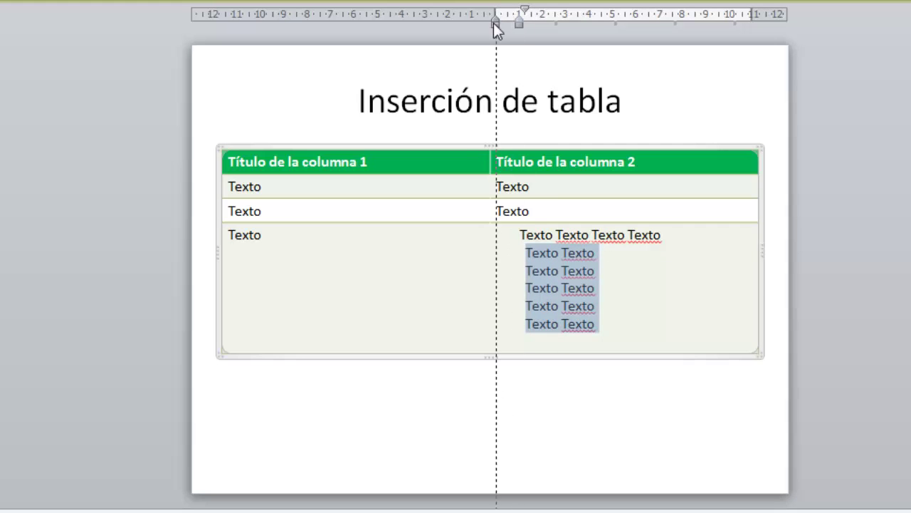
{"action": "left_click", "coordinate": [634, 259]}
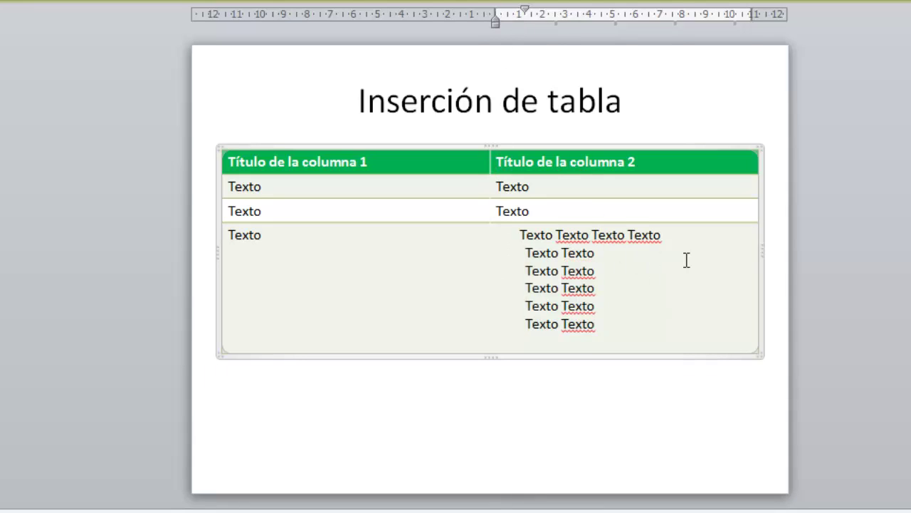
{"action": "type", "text": "Texto Texto kfgjl skjglskfdjglskgjlskdjg"}
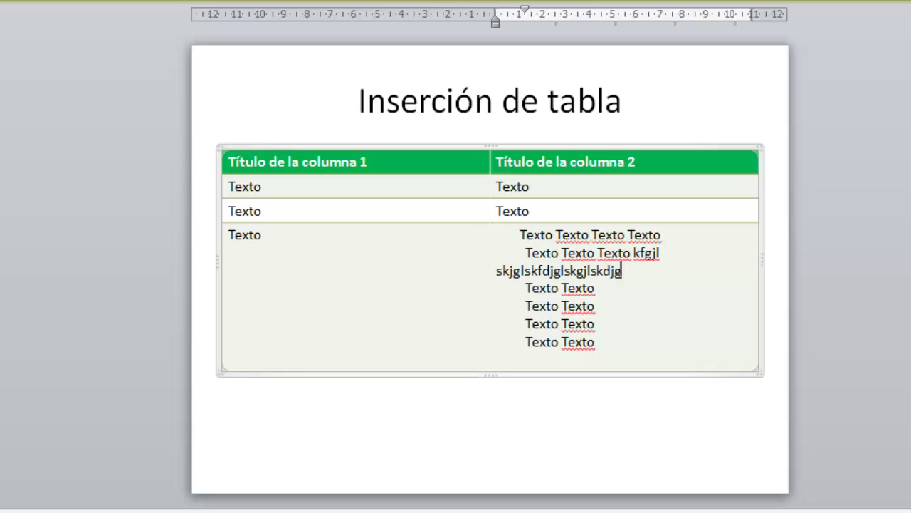
{"action": "type", "text": "l skfjglskfjglskfjgl skfjgl skfdgj"}
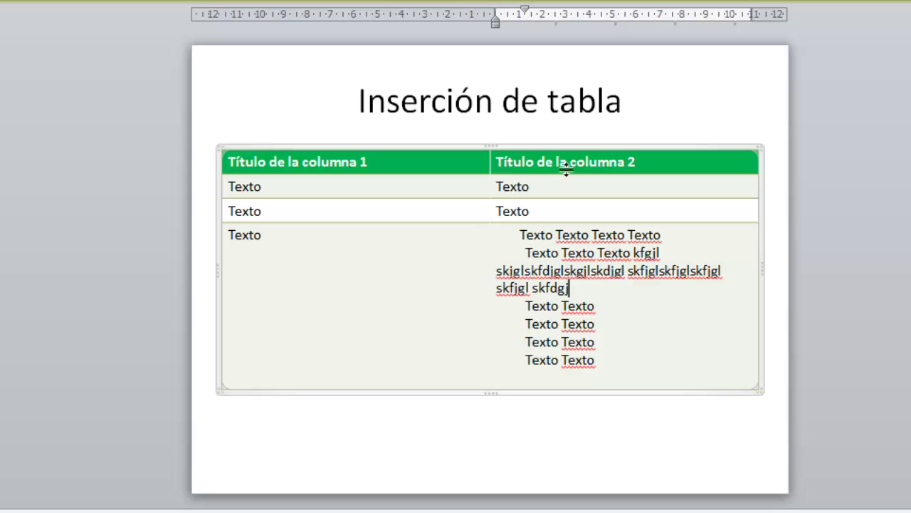
{"action": "left_click_drag", "start_coordinate": [494, 17], "coordinate": [505, 17]}
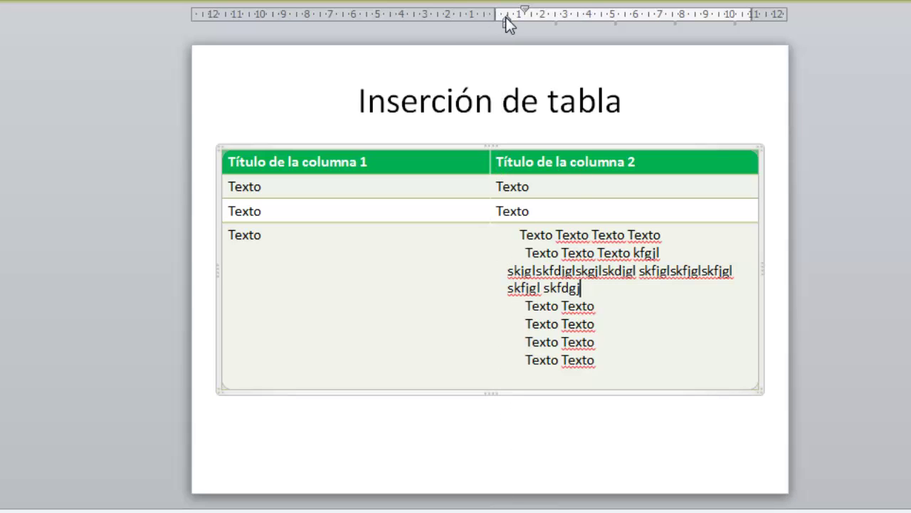
{"action": "left_click_drag", "start_coordinate": [505, 17], "coordinate": [519, 17]}
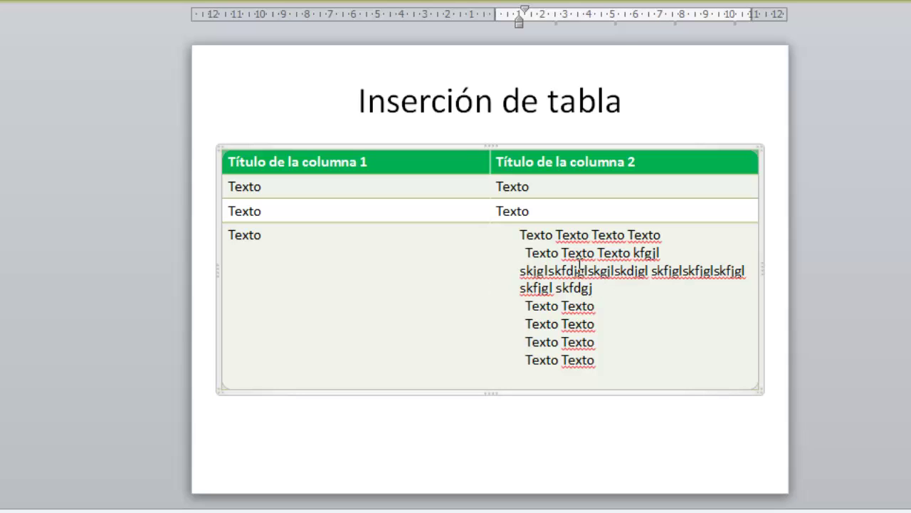
Pull the long second paragraph's wrapped lines back left, then go to slide 3.
{"action": "left_click_drag", "start_coordinate": [597, 288], "coordinate": [518, 250]}
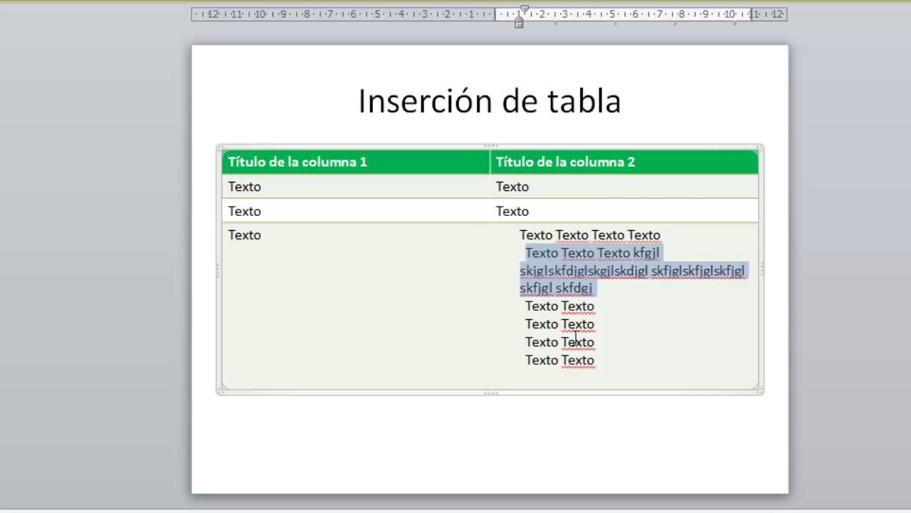
{"action": "mouse_move", "coordinate": [518, 21]}
{"action": "left_mouse_down"}
{"action": "mouse_move", "coordinate": [495, 25]}
{"action": "mouse_move", "coordinate": [497, 10]}
{"action": "left_mouse_up"}
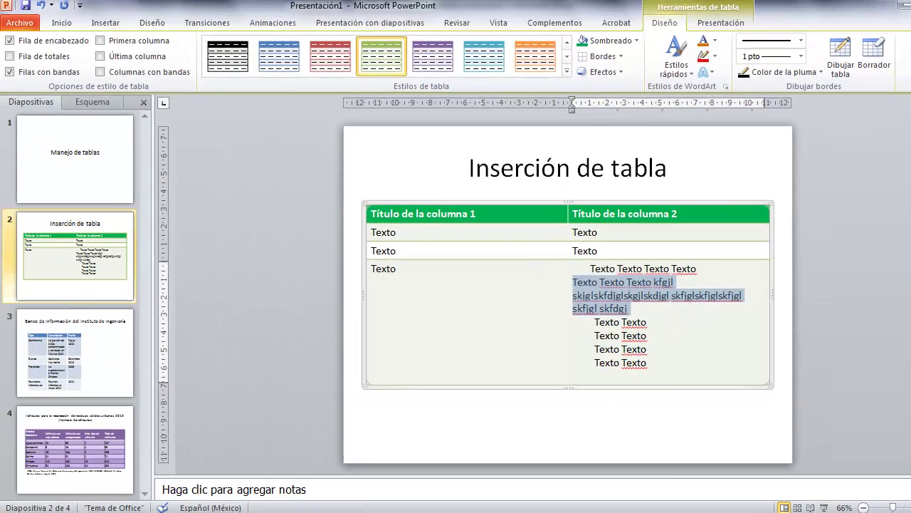
{"action": "left_click", "coordinate": [47, 364]}
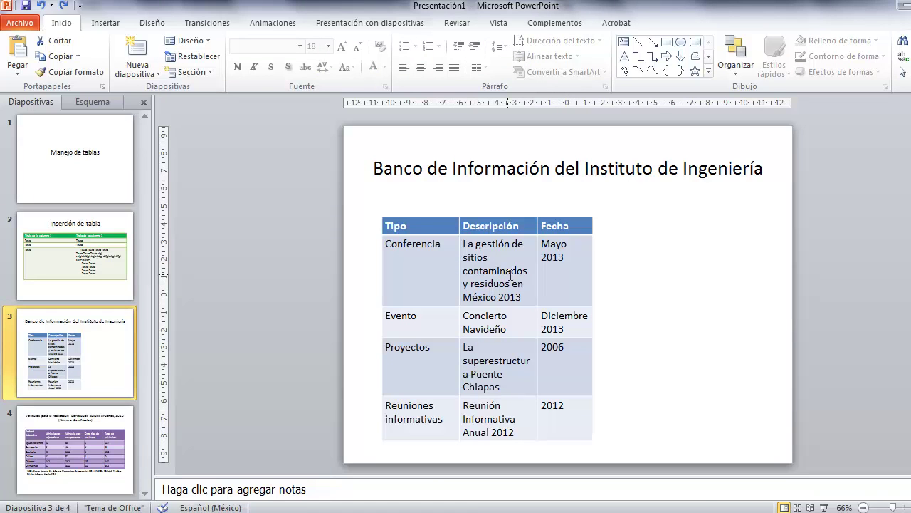
Select the slide 3 table and show its Diseño table-style options.
{"action": "left_click", "coordinate": [510, 272]}
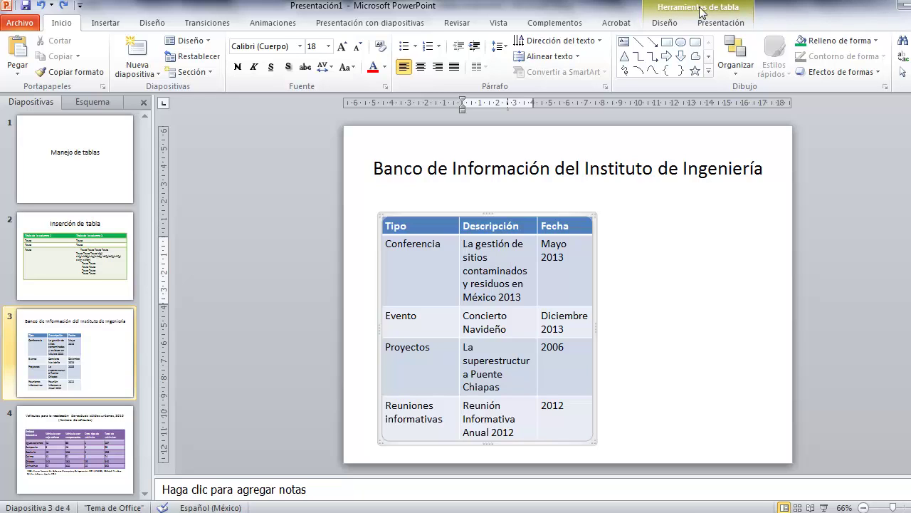
{"action": "left_click", "coordinate": [668, 24]}
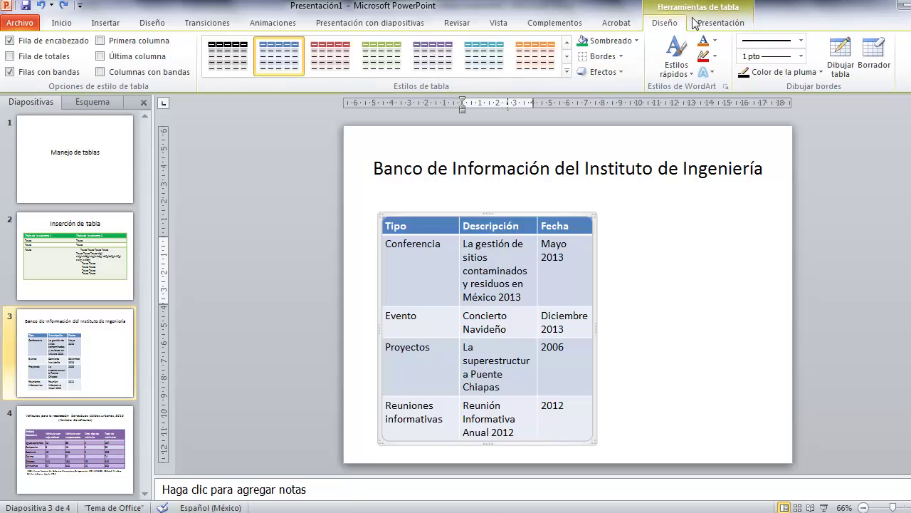
{"action": "left_click", "coordinate": [721, 24]}
{"action": "left_click", "coordinate": [668, 24]}
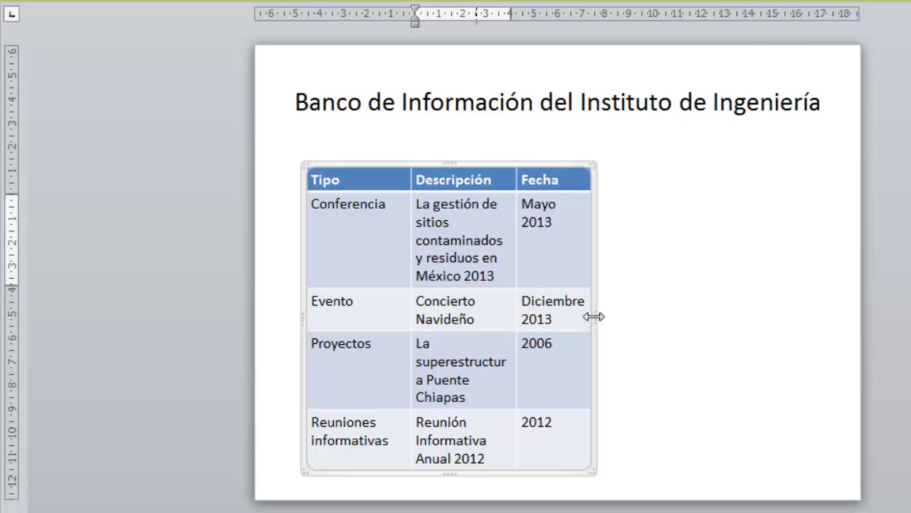
Widen the slide 3 table across most of the slide, then raise its top and compact its height.
{"action": "left_click_drag", "start_coordinate": [593, 316], "coordinate": [833, 313]}
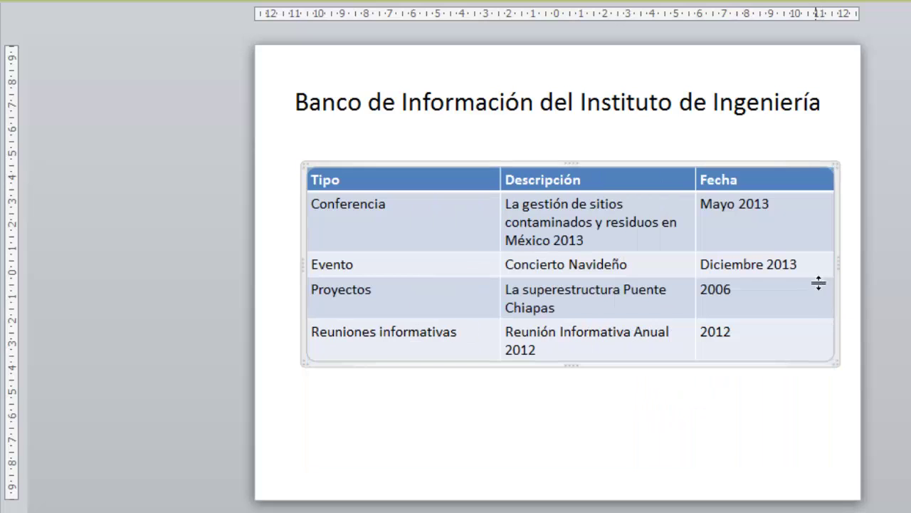
{"action": "left_click_drag", "start_coordinate": [834, 260], "coordinate": [468, 231]}
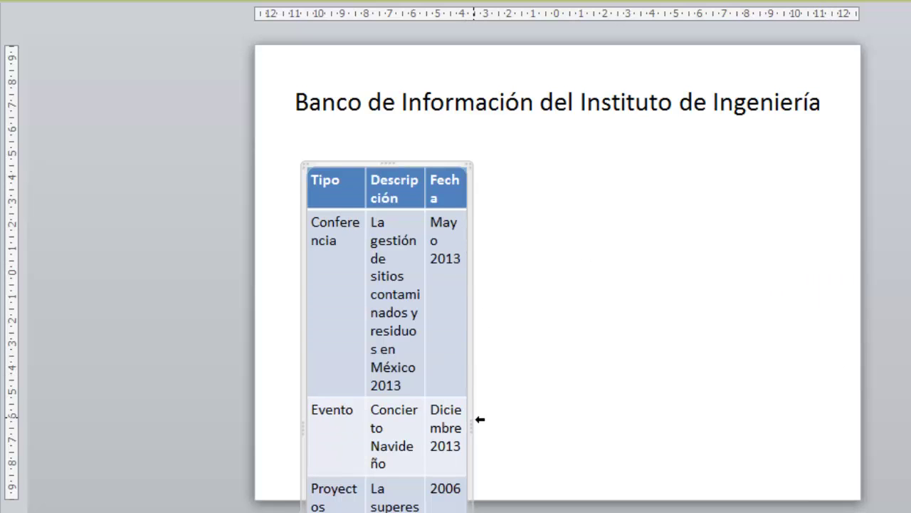
{"action": "left_click_drag", "start_coordinate": [470, 425], "coordinate": [868, 336]}
{"action": "left_click_drag", "start_coordinate": [817, 314], "coordinate": [817, 314]}
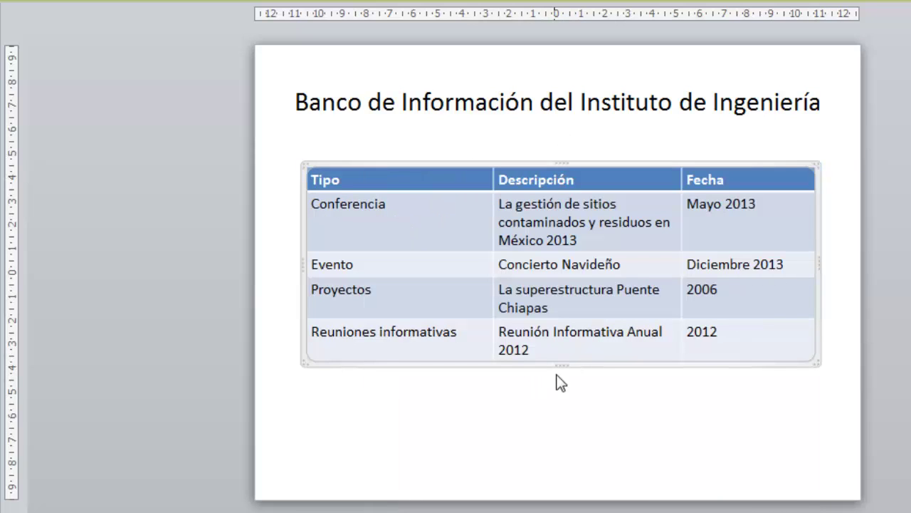
{"action": "left_click_drag", "start_coordinate": [562, 365], "coordinate": [563, 446]}
{"action": "left_click_drag", "start_coordinate": [561, 163], "coordinate": [560, 135]}
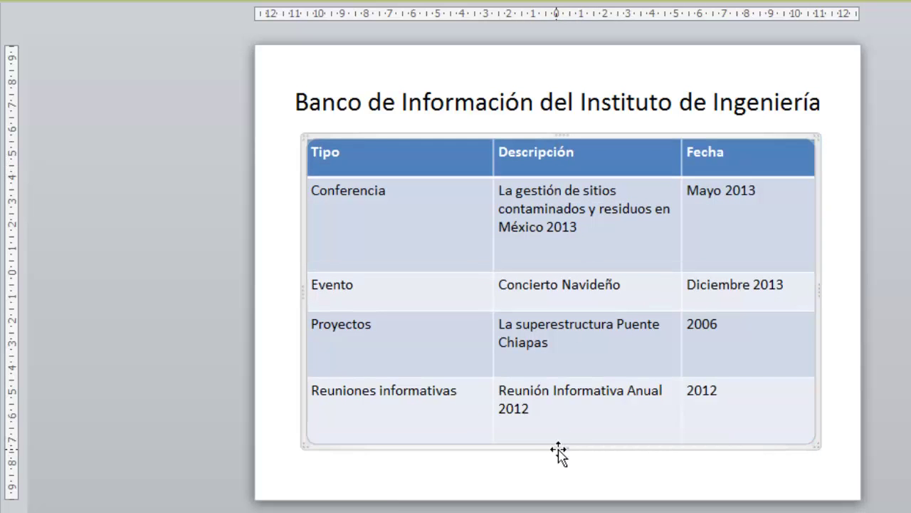
{"action": "left_click_drag", "start_coordinate": [560, 446], "coordinate": [563, 412]}
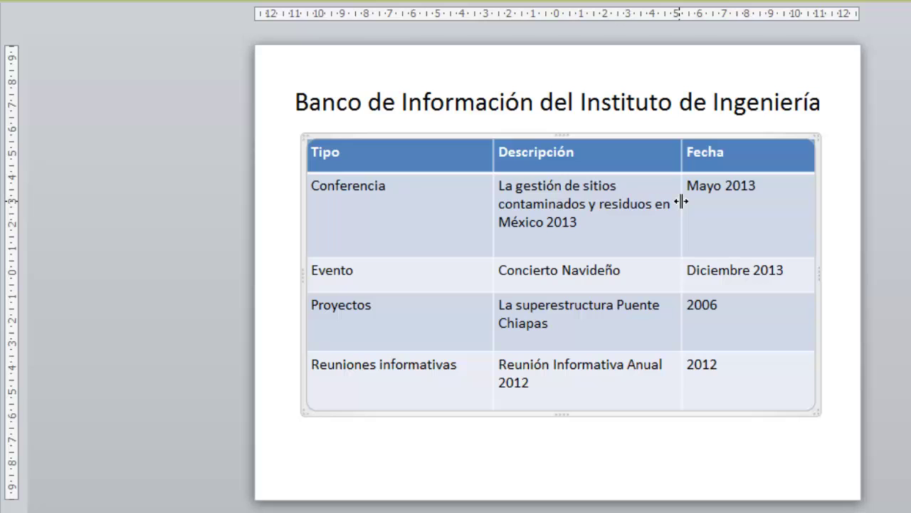
Narrow the Tipo column and widen Descripción by shifting the column borders left.
{"action": "mouse_move", "coordinate": [681, 201]}
{"action": "left_mouse_down"}
{"action": "mouse_move", "coordinate": [612, 200]}
{"action": "mouse_move", "coordinate": [687, 199]}
{"action": "left_mouse_up"}
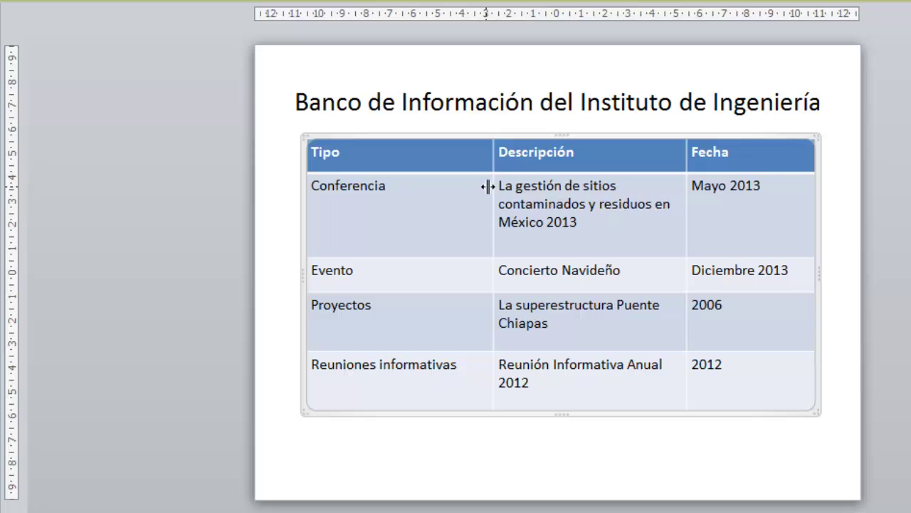
{"action": "left_click_drag", "start_coordinate": [489, 187], "coordinate": [415, 198]}
{"action": "left_click_drag", "start_coordinate": [415, 198], "coordinate": [415, 198]}
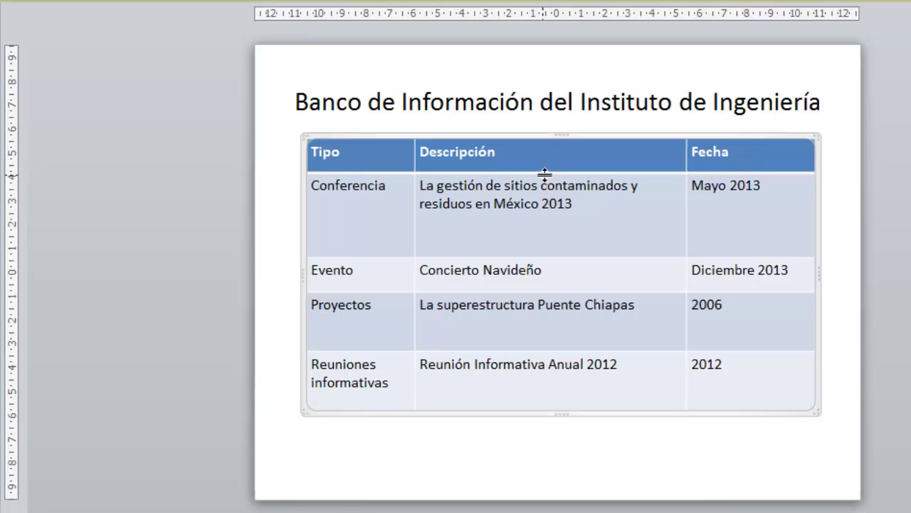
Keep the header row height and make the Conferencia row shorter.
{"action": "left_click_drag", "start_coordinate": [544, 173], "coordinate": [546, 215]}
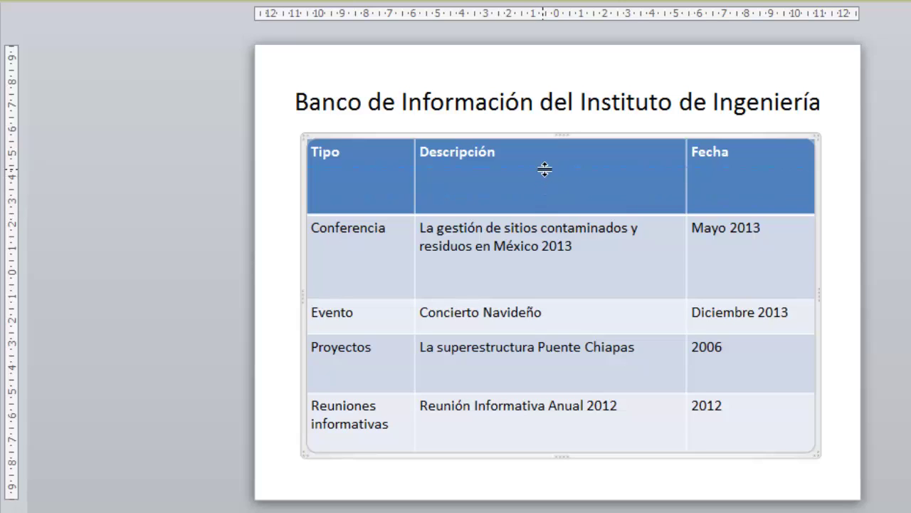
{"action": "left_click_drag", "start_coordinate": [545, 169], "coordinate": [544, 168]}
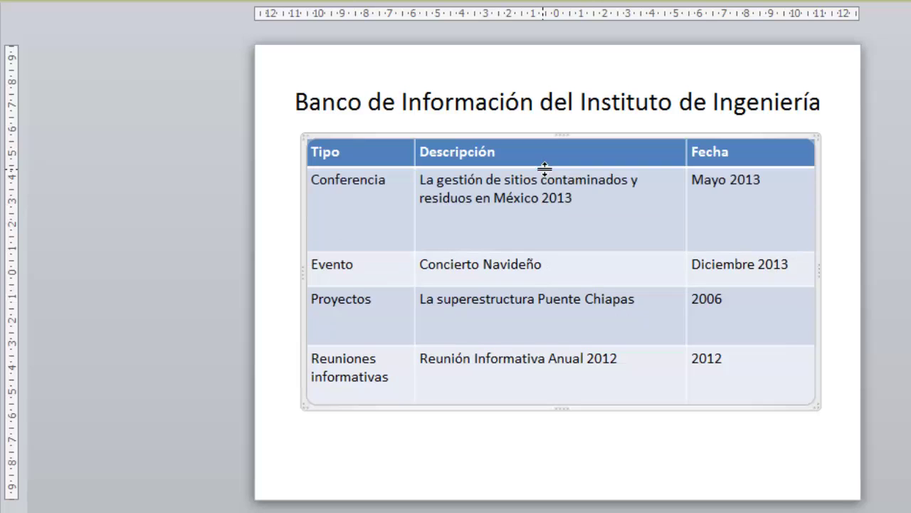
{"action": "left_click_drag", "start_coordinate": [549, 251], "coordinate": [550, 218]}
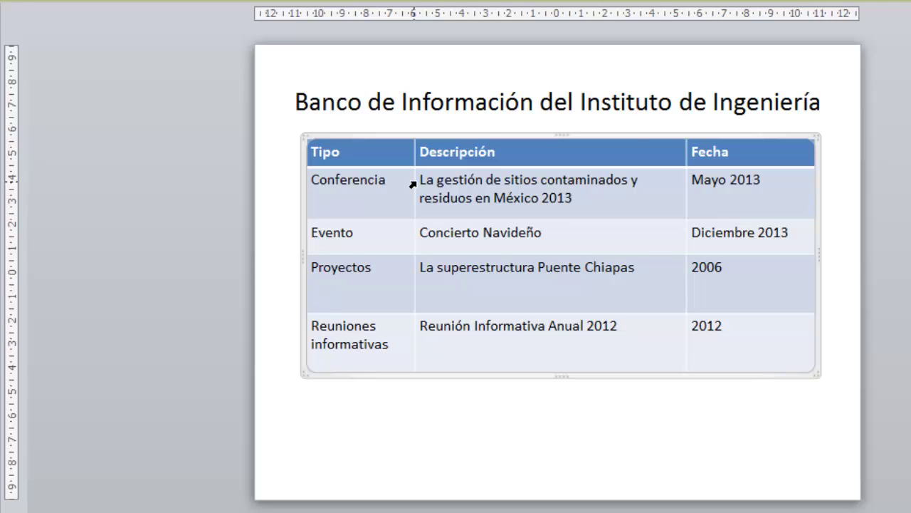
Select the Evento cell in the slide 3 table for formatting.
{"action": "left_click", "coordinate": [413, 184]}
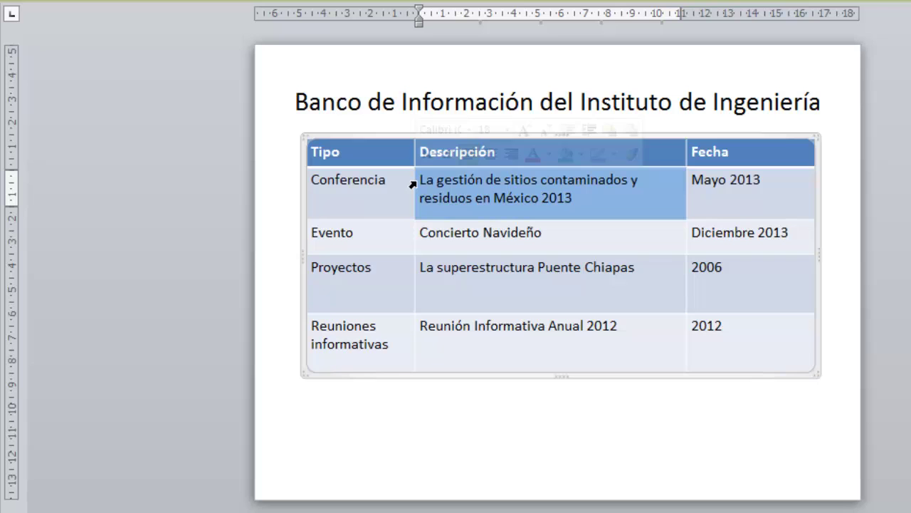
{"action": "left_click", "coordinate": [306, 238]}
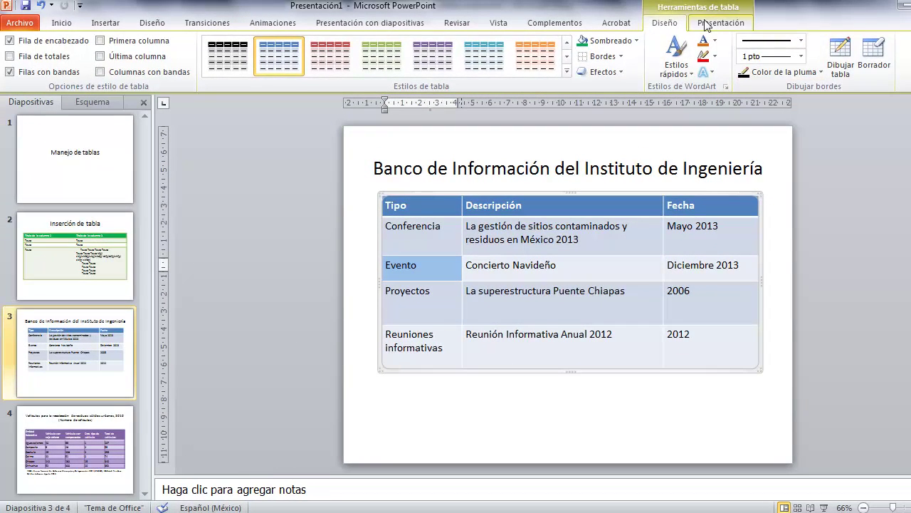
{"action": "left_click", "coordinate": [707, 24]}
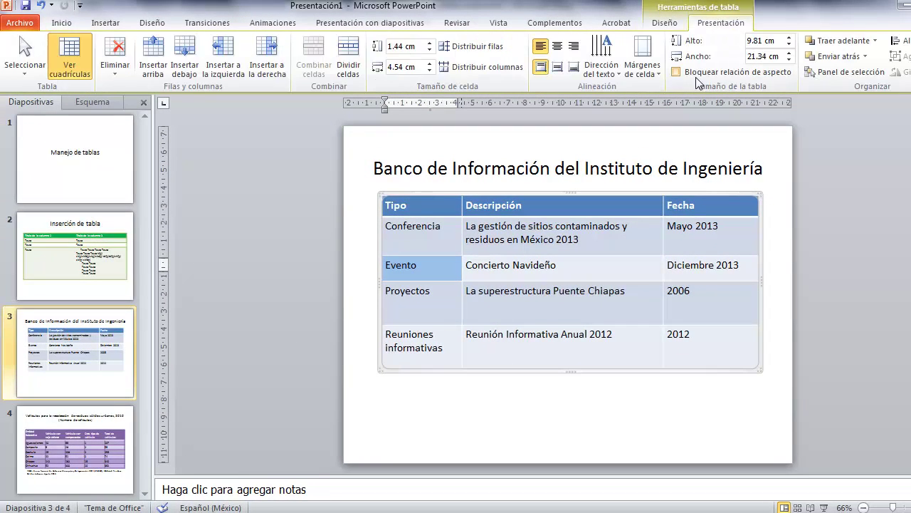
{"action": "left_click", "coordinate": [663, 24]}
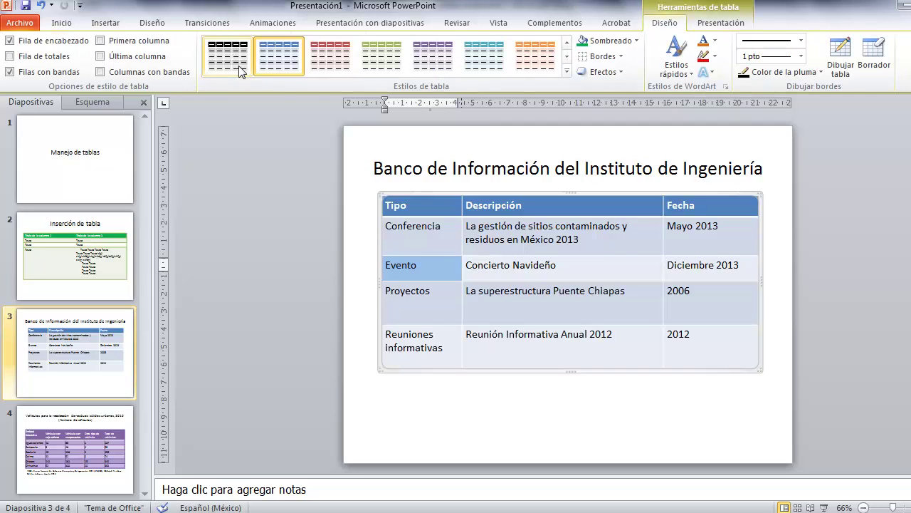
{"action": "left_click", "coordinate": [64, 24]}
Make 'Evento' bold, italic and underlined in the Calibri (Títulos) font.
{"action": "left_click", "coordinate": [237, 66]}
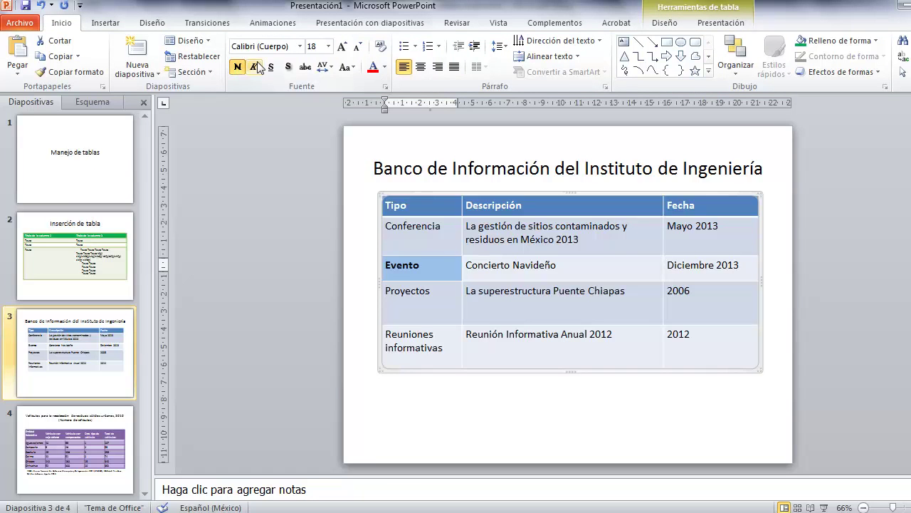
{"action": "left_click", "coordinate": [254, 66]}
{"action": "left_click", "coordinate": [271, 67]}
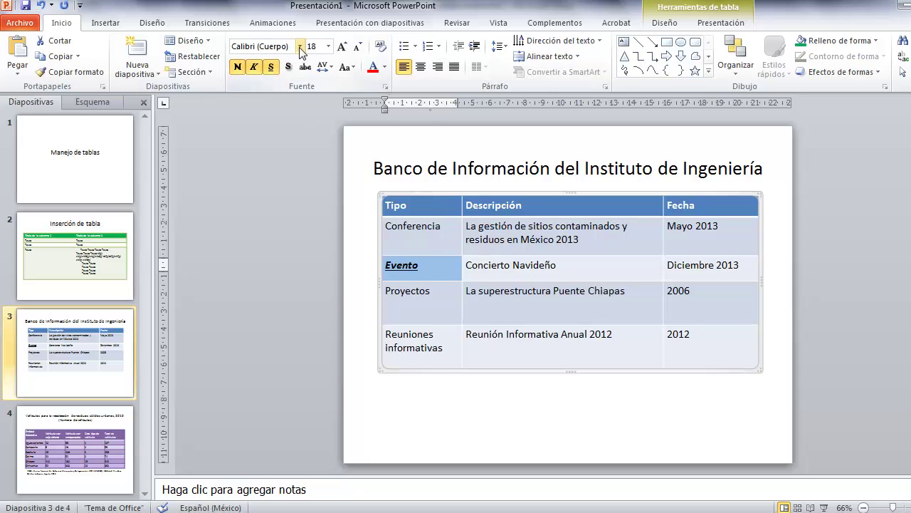
{"action": "left_click", "coordinate": [300, 45]}
{"action": "left_click", "coordinate": [257, 80]}
Select the Conferencia description, trying size 20 before settling back at 18 pt.
{"action": "left_click_drag", "start_coordinate": [585, 239], "coordinate": [464, 225]}
{"action": "left_click", "coordinate": [343, 47]}
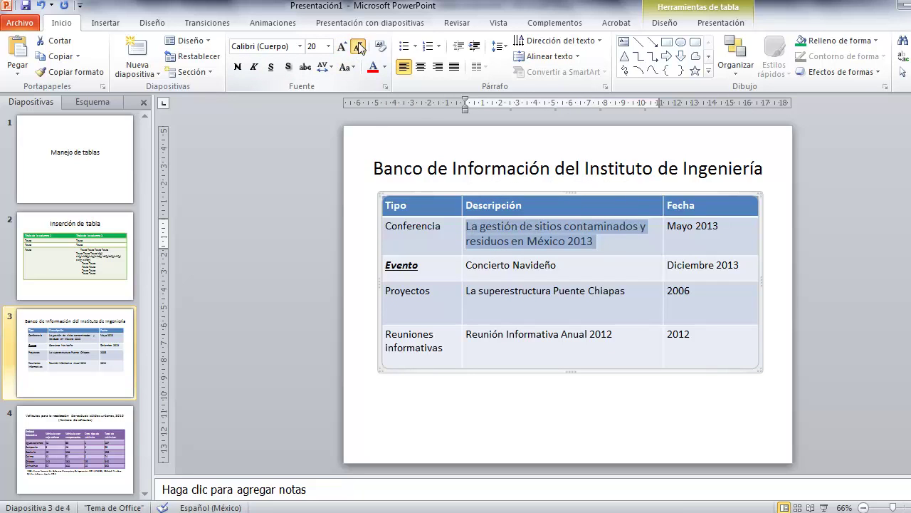
{"action": "left_click", "coordinate": [360, 47]}
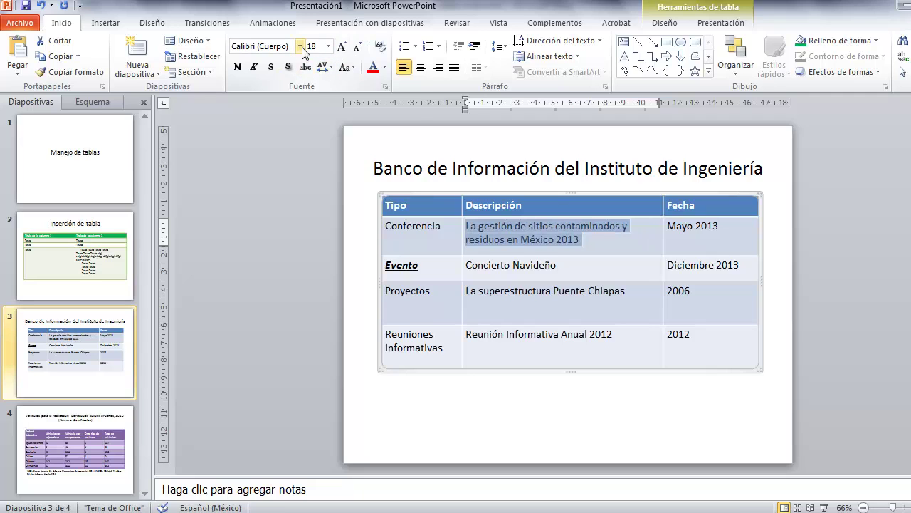
{"action": "left_click", "coordinate": [385, 67]}
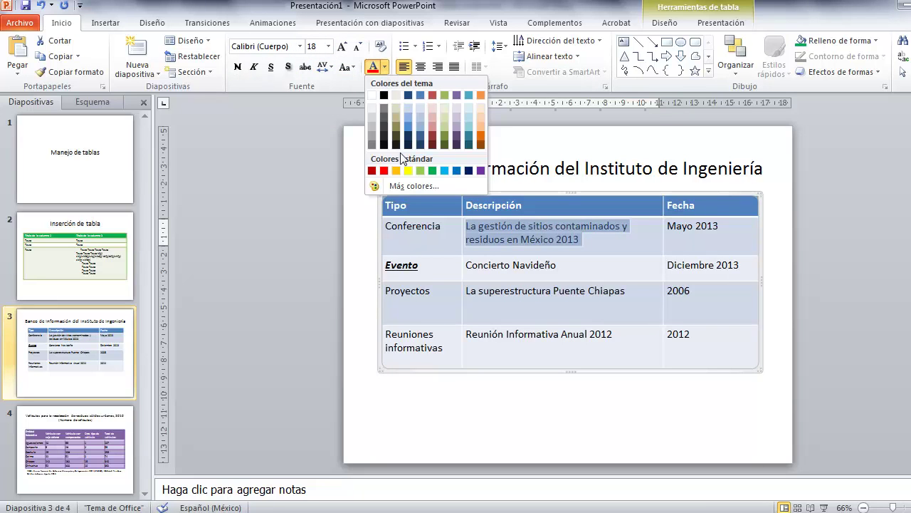
{"action": "key", "text": "Escape"}
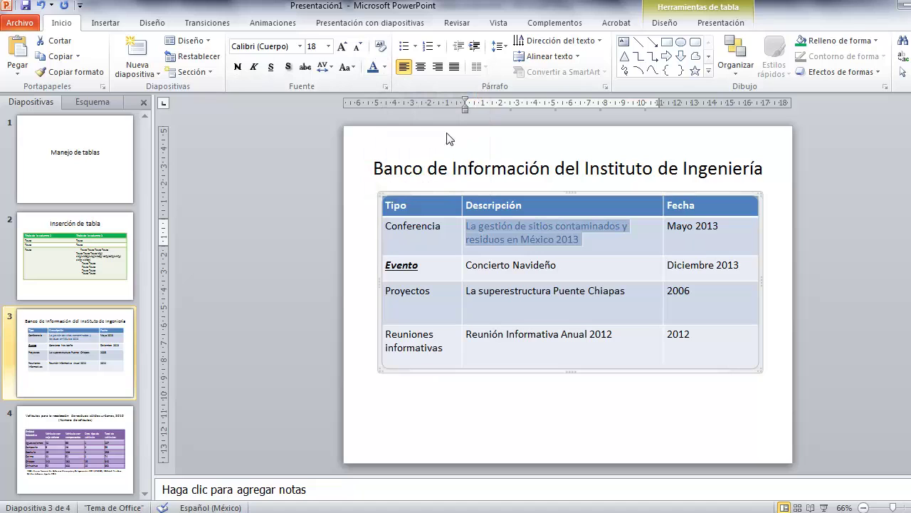
Justify the Conferencia description across its cell after testing right, left and centre alignment.
{"action": "left_click", "coordinate": [437, 67]}
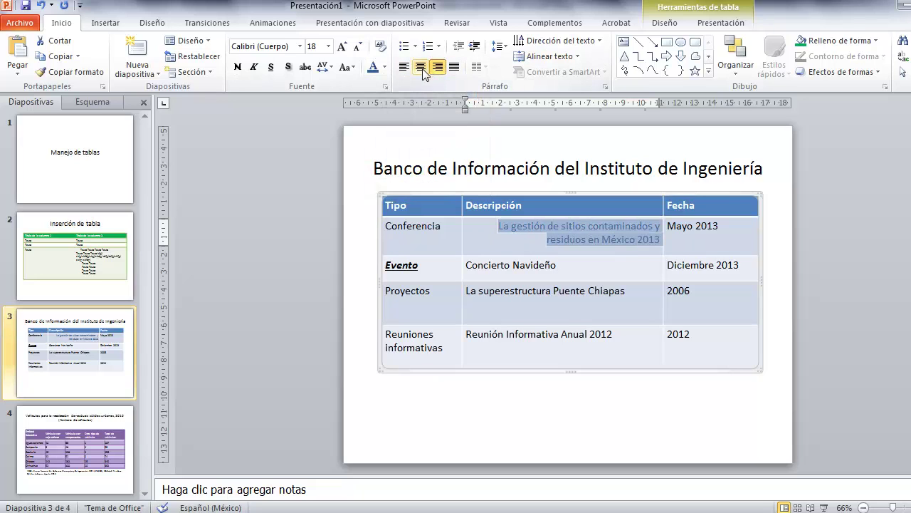
{"action": "left_click", "coordinate": [403, 68]}
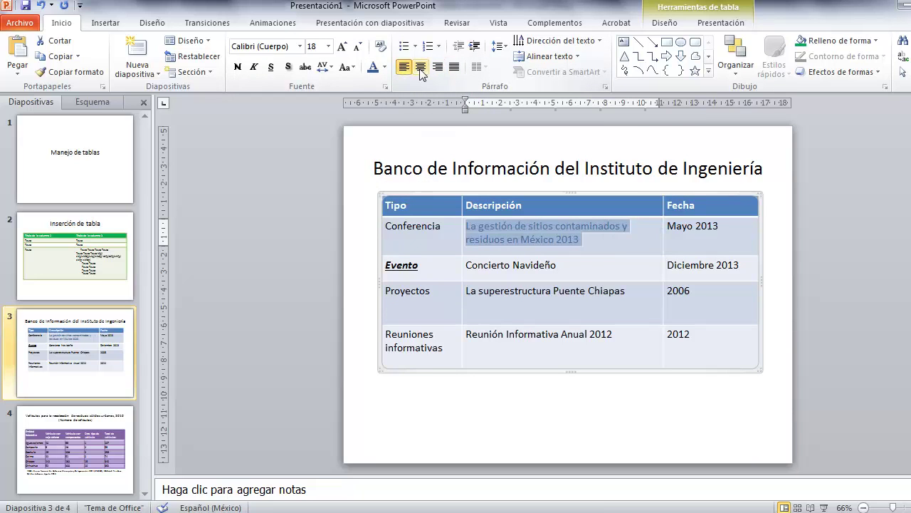
{"action": "left_click", "coordinate": [420, 67]}
{"action": "left_click", "coordinate": [437, 66]}
{"action": "left_click", "coordinate": [455, 67]}
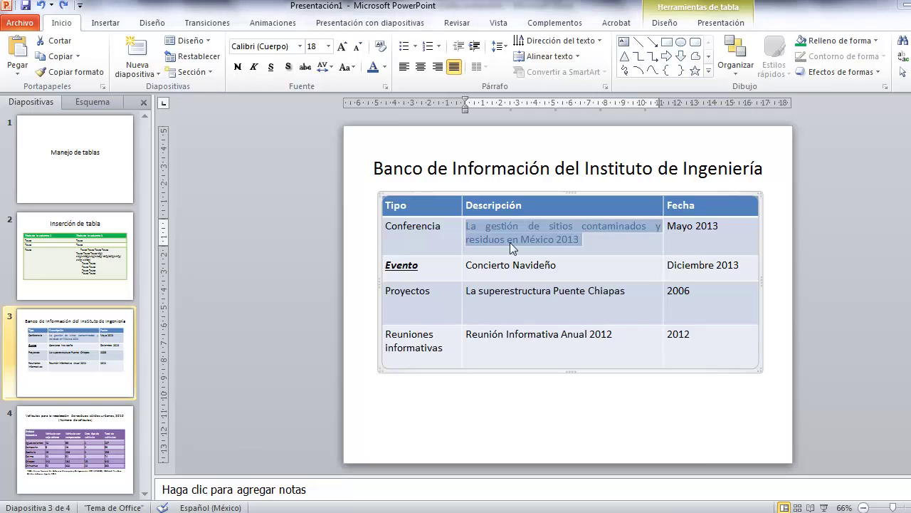
Go to slide 4 and place the cursor in the Coahuila row cells of the vehicle table.
{"action": "left_click", "coordinate": [47, 453]}
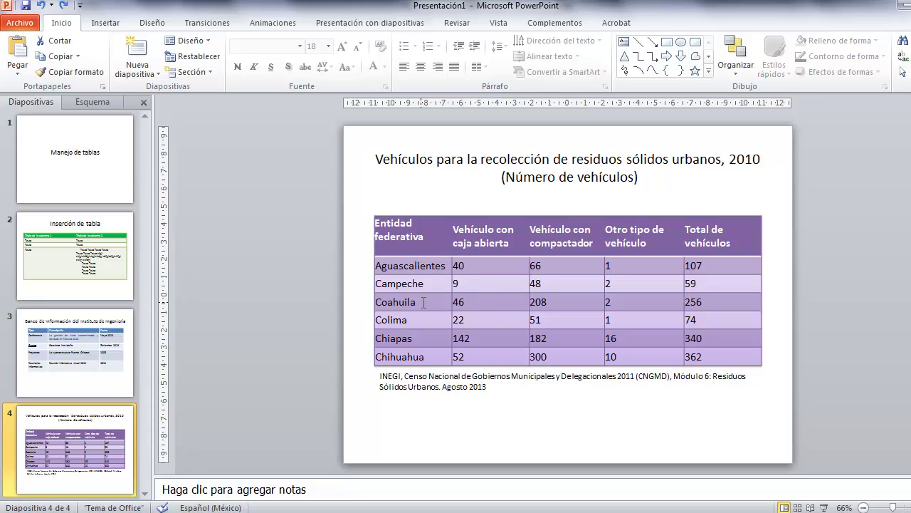
{"action": "left_click", "coordinate": [423, 302]}
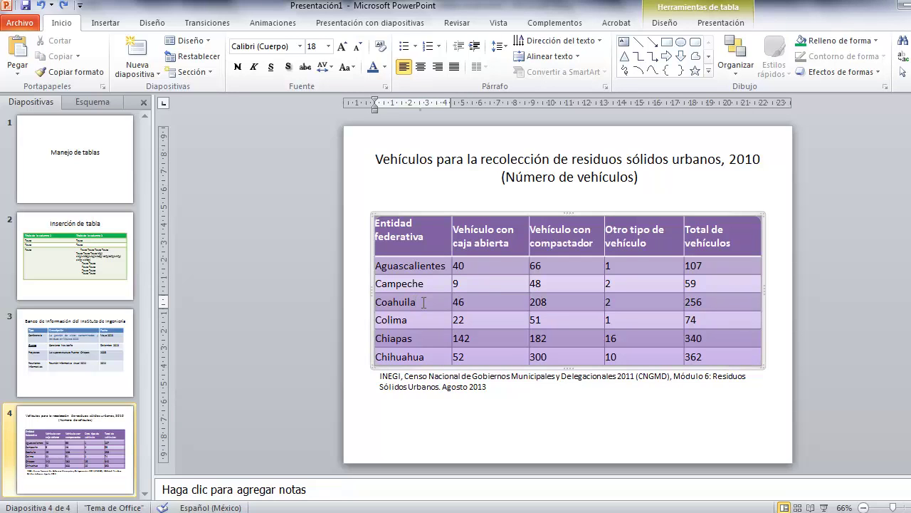
{"action": "left_click", "coordinate": [497, 303]}
{"action": "left_click", "coordinate": [553, 302]}
{"action": "left_click", "coordinate": [635, 305]}
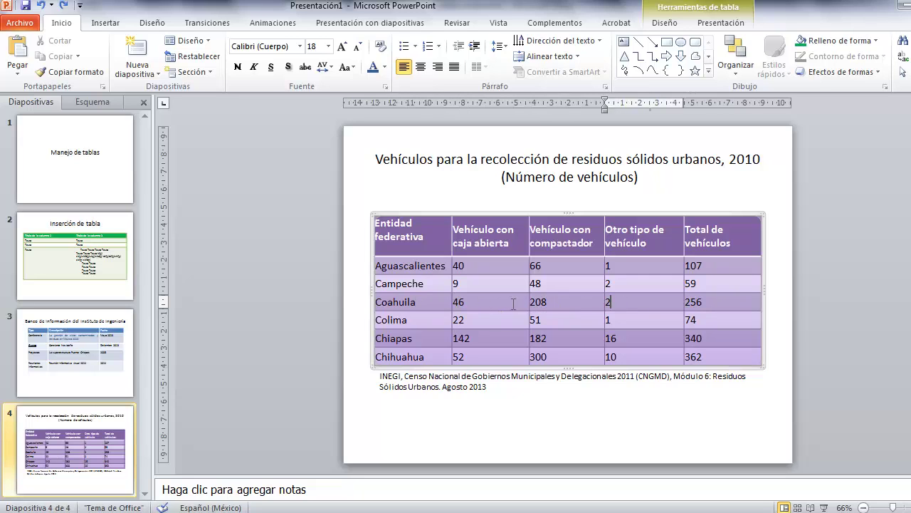
Insert a blank row between Campeche and Coahuila in the vehicle table.
{"action": "right_click", "coordinate": [620, 300]}
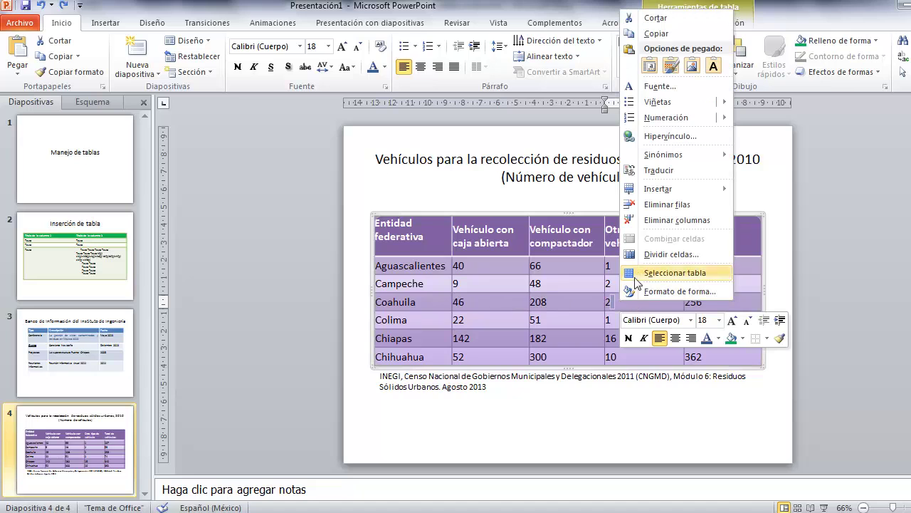
{"action": "mouse_move", "coordinate": [658, 189]}
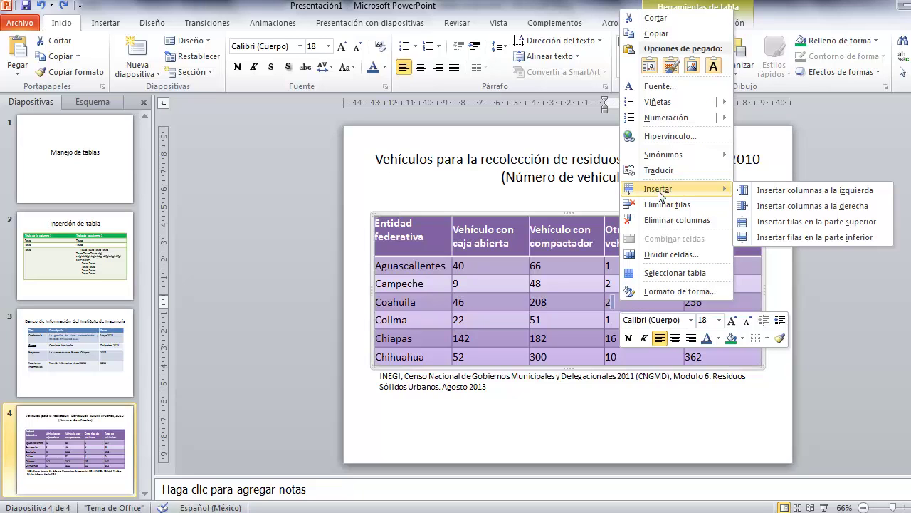
{"action": "left_click", "coordinate": [801, 222]}
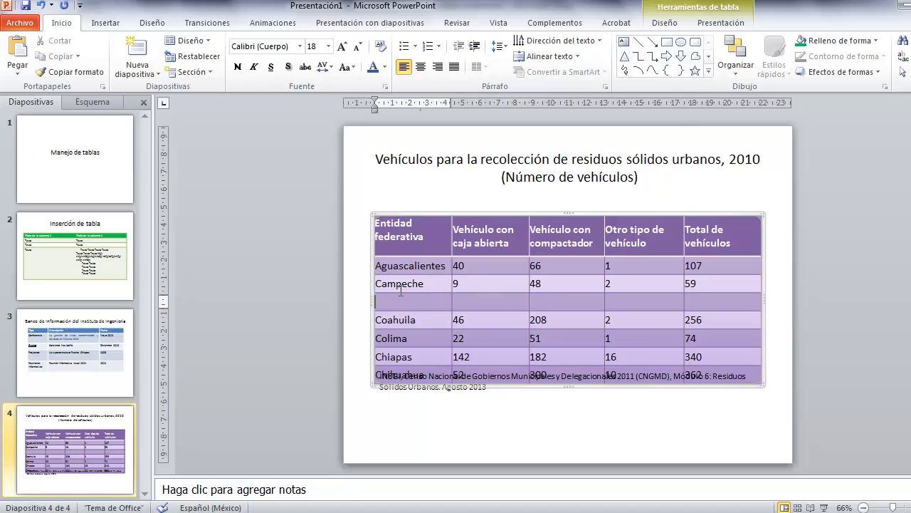
{"action": "left_click", "coordinate": [411, 321]}
{"action": "left_click", "coordinate": [515, 241]}
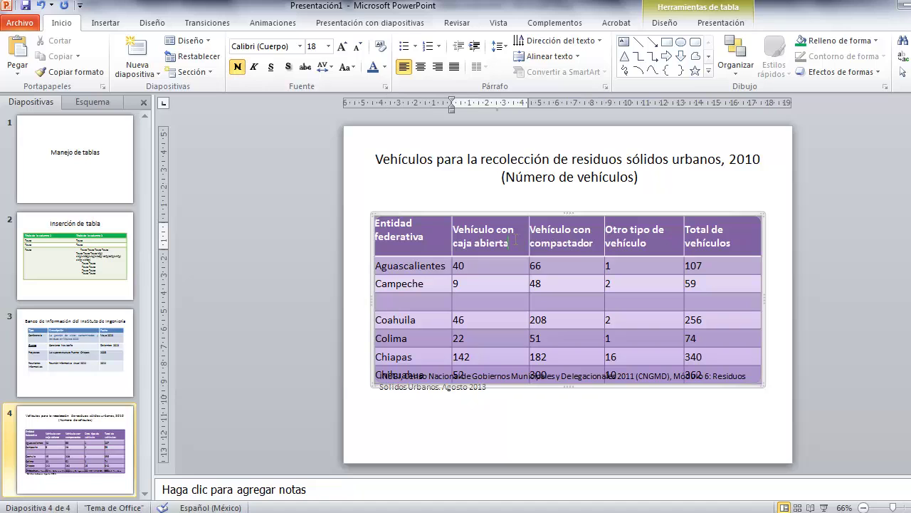
Insert an empty column after Vehículo con caja abierta, before Vehículo con compactador.
{"action": "right_click", "coordinate": [516, 242]}
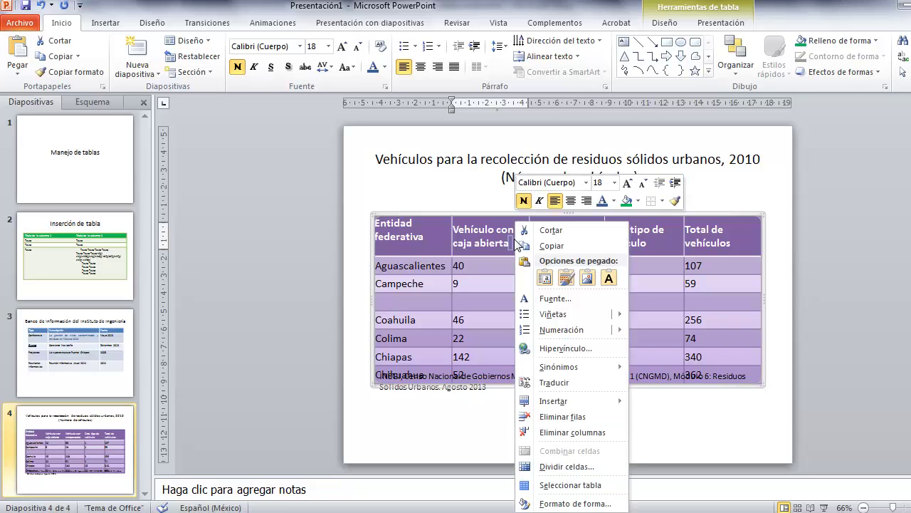
{"action": "mouse_move", "coordinate": [554, 401]}
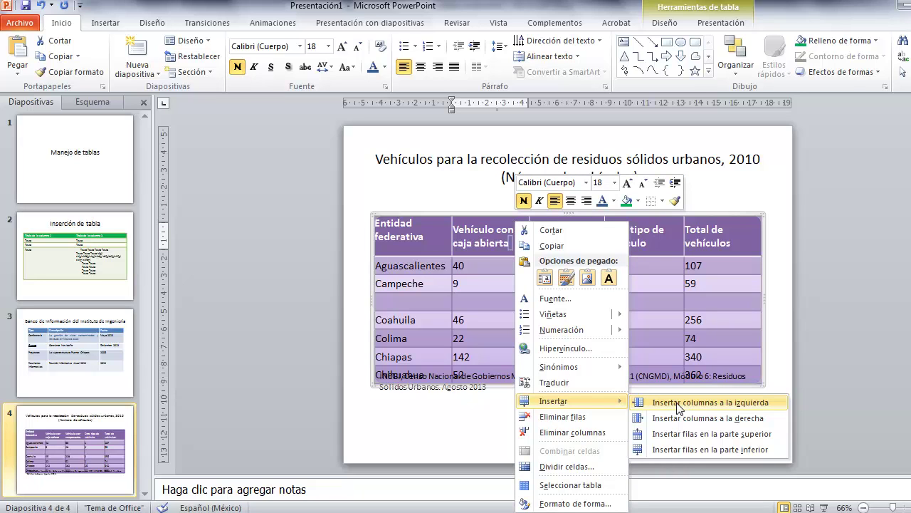
{"action": "left_click", "coordinate": [699, 419]}
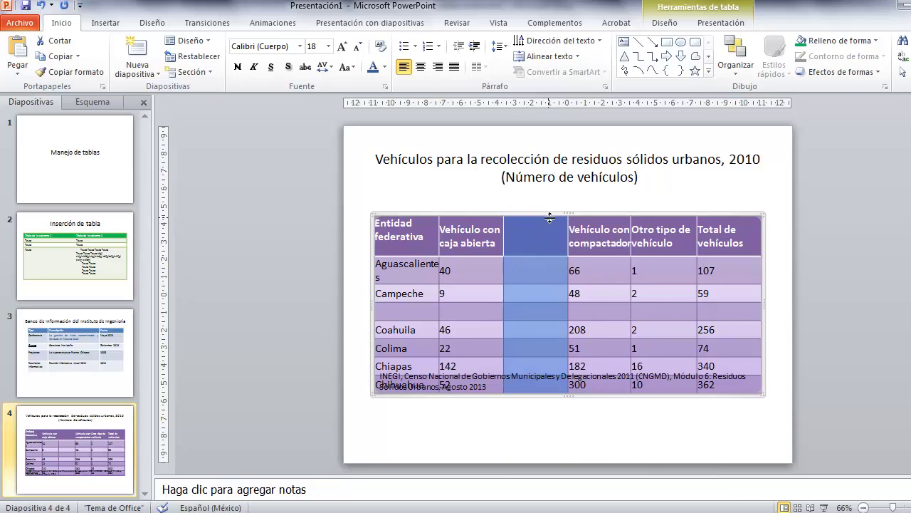
Shift the vehicle table up and move the INEGI source note down below it.
{"action": "left_click_drag", "start_coordinate": [425, 216], "coordinate": [425, 198]}
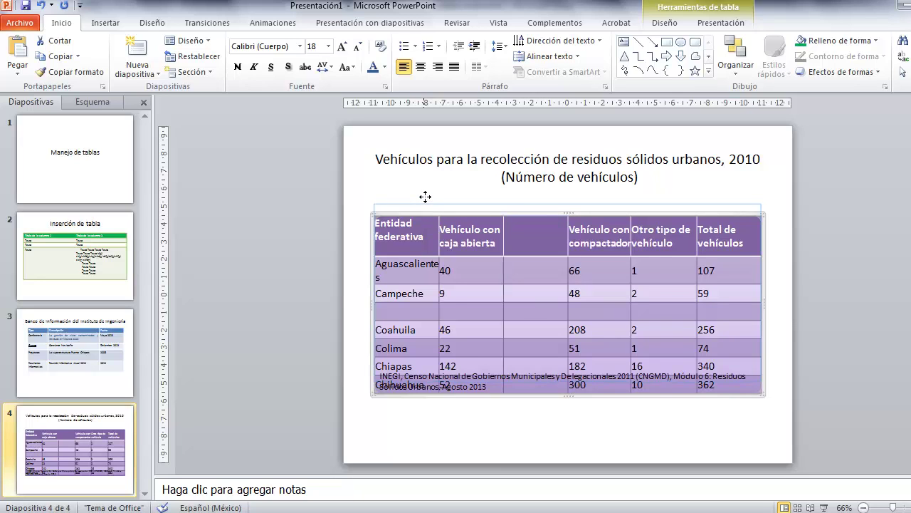
{"action": "left_click", "coordinate": [427, 388]}
{"action": "left_click_drag", "start_coordinate": [469, 370], "coordinate": [476, 405]}
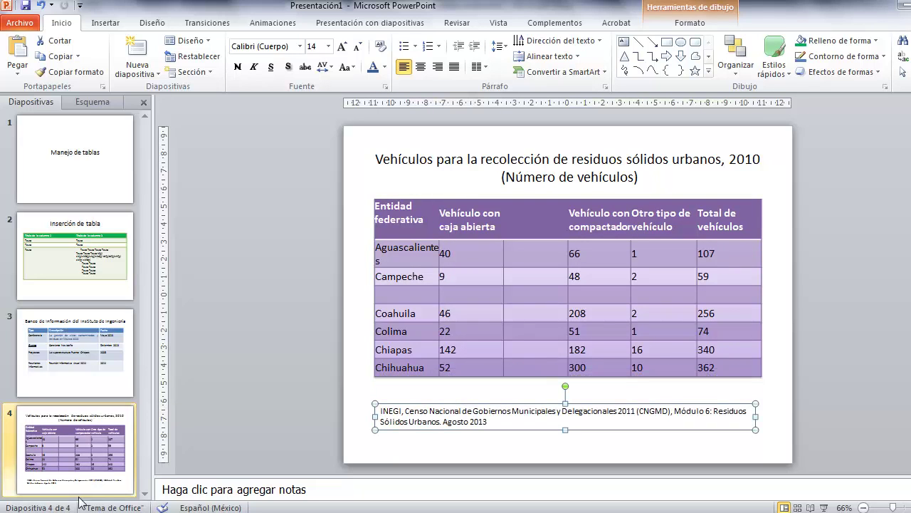
{"action": "left_click", "coordinate": [588, 224]}
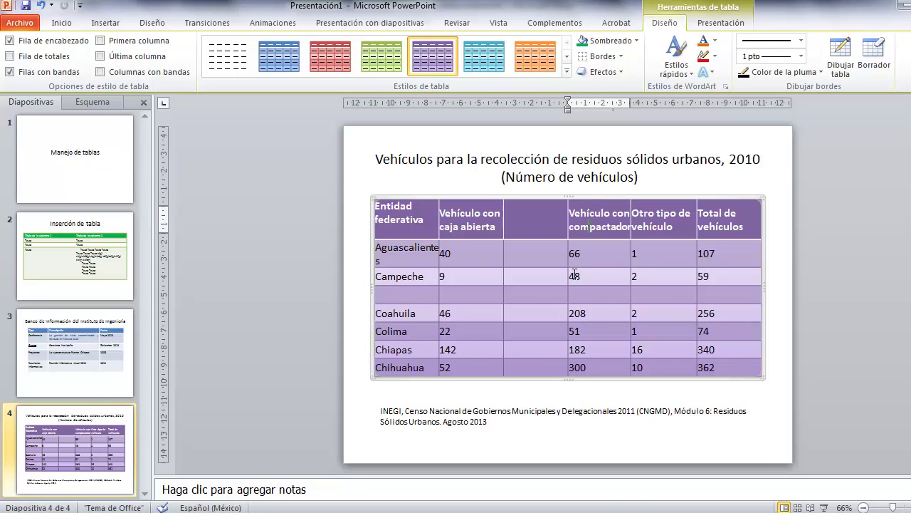
Center labels like 'Entidad federativa' and 'Total de vehículos' horizontally and vertically in their cells.
{"action": "left_click", "coordinate": [714, 28]}
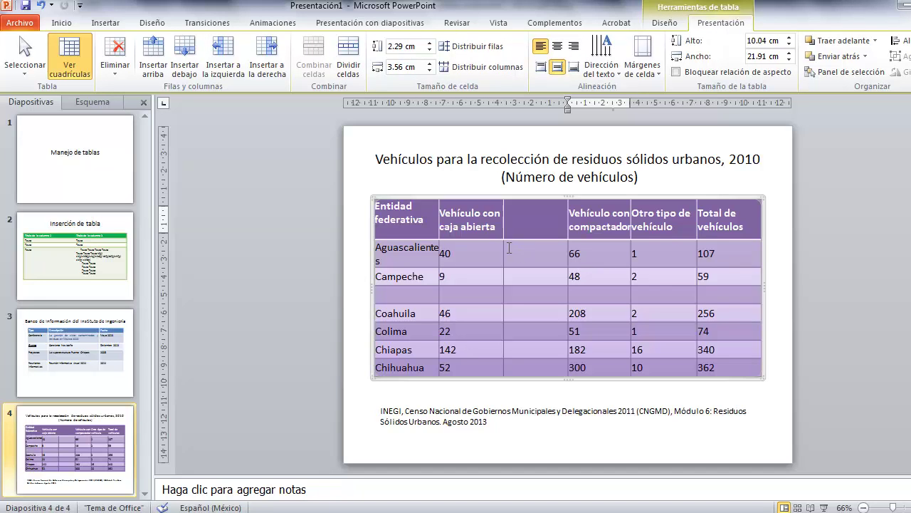
{"action": "left_click", "coordinate": [407, 206]}
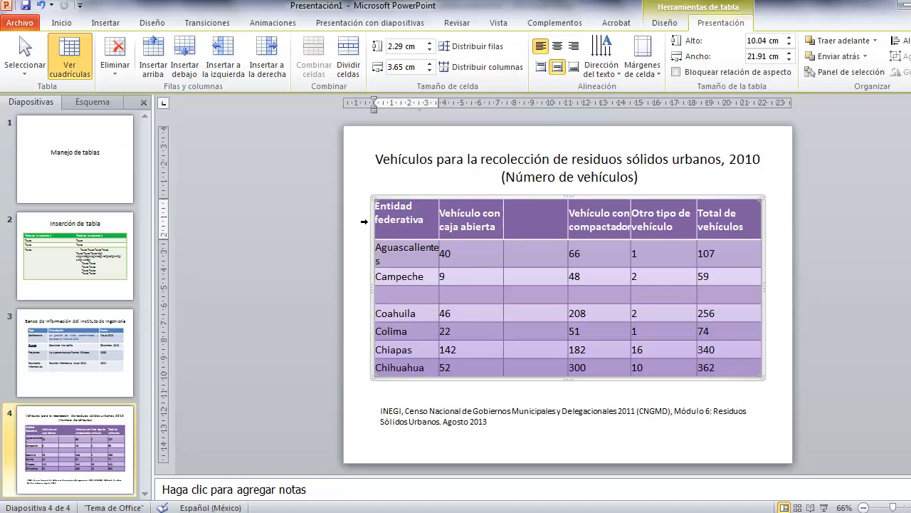
{"action": "left_click", "coordinate": [363, 221]}
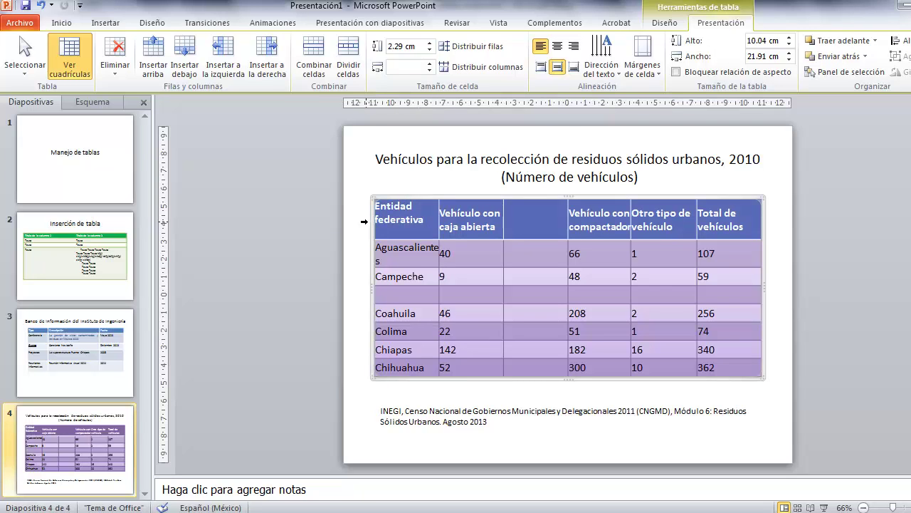
{"action": "left_click", "coordinate": [556, 68]}
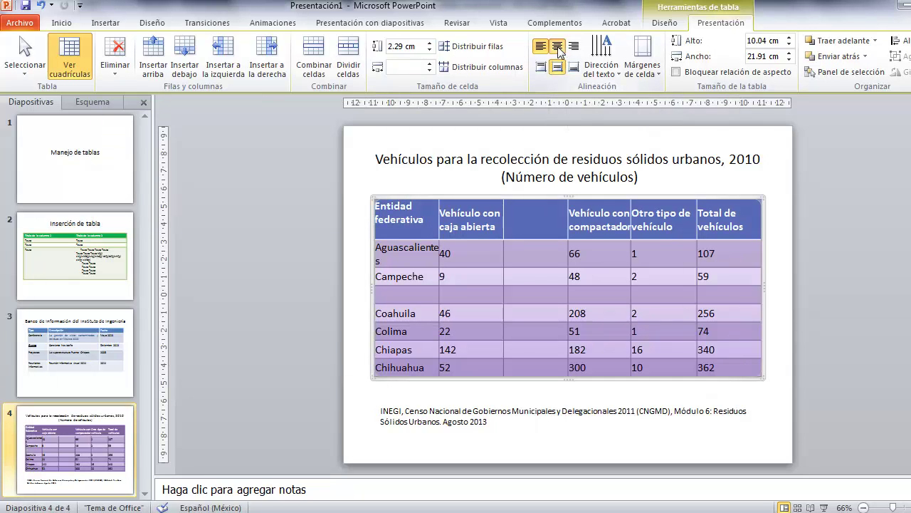
{"action": "left_click", "coordinate": [559, 47]}
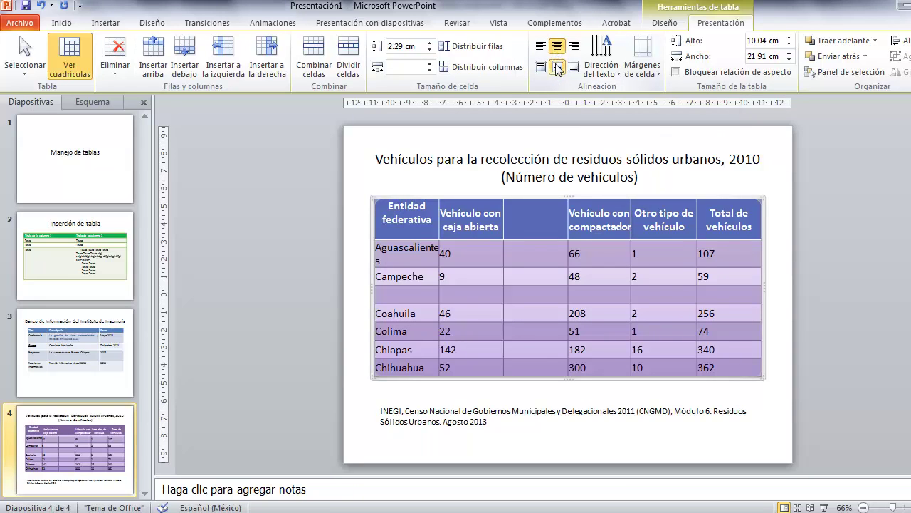
{"action": "left_click", "coordinate": [558, 67]}
Shrink the header text and the state names Aguascalientes–Chihuahua to 16 pt.
{"action": "left_click", "coordinate": [67, 22]}
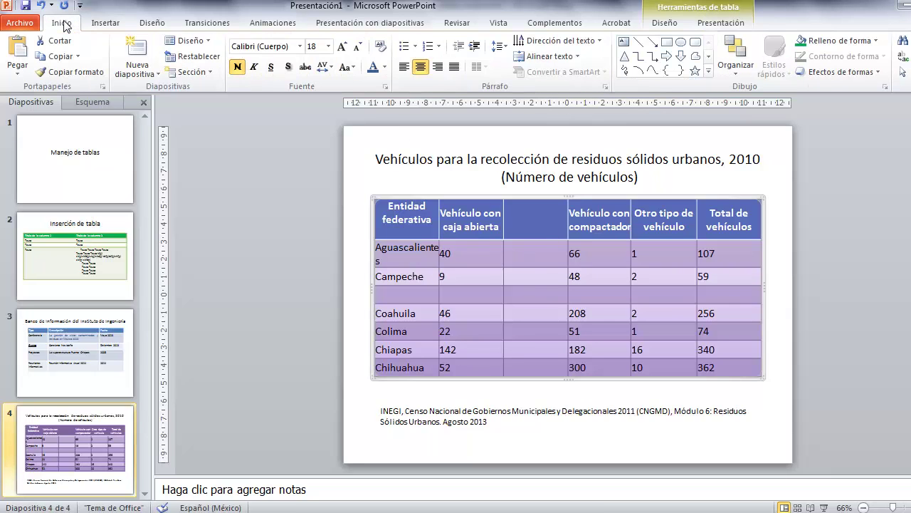
{"action": "left_click", "coordinate": [359, 47]}
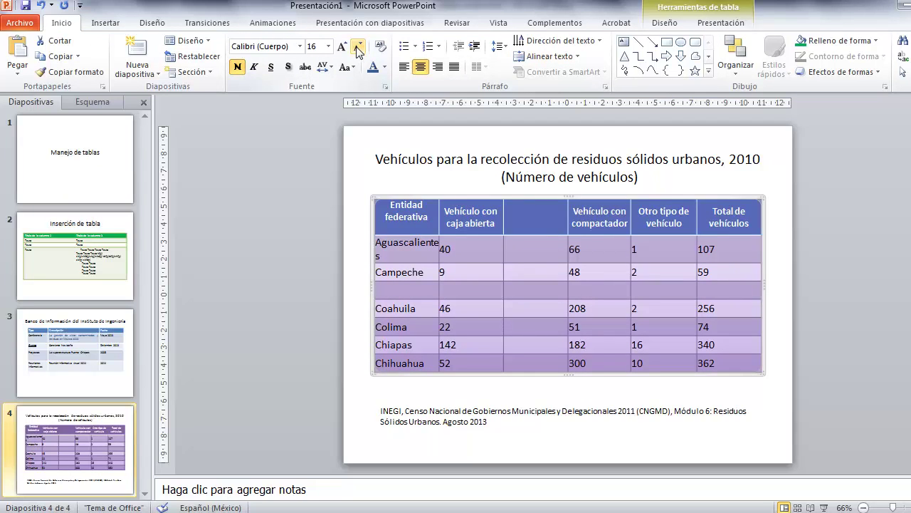
{"action": "left_click", "coordinate": [401, 251]}
{"action": "left_click_drag", "start_coordinate": [401, 250], "coordinate": [401, 366]}
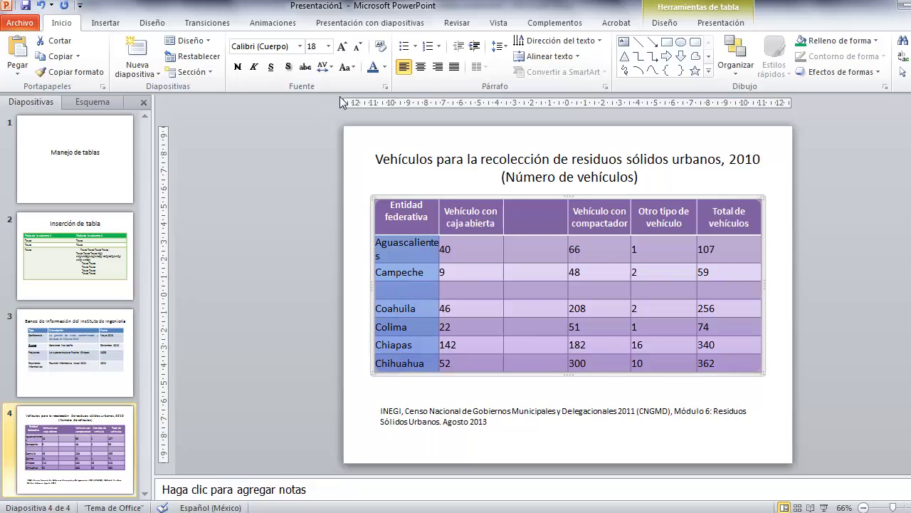
{"action": "left_click", "coordinate": [360, 52]}
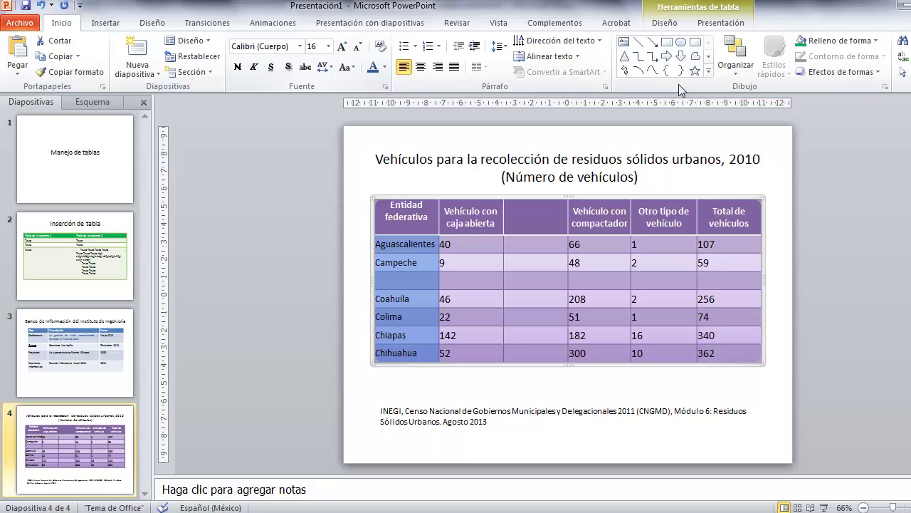
{"action": "left_click", "coordinate": [719, 22]}
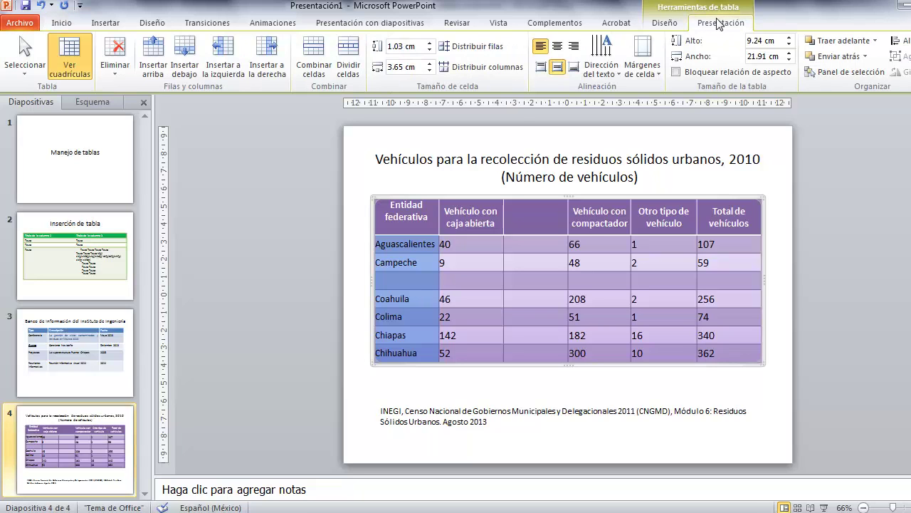
Bottom-align the state names and horizontally center the numbers from 40 to 362.
{"action": "left_click", "coordinate": [542, 67]}
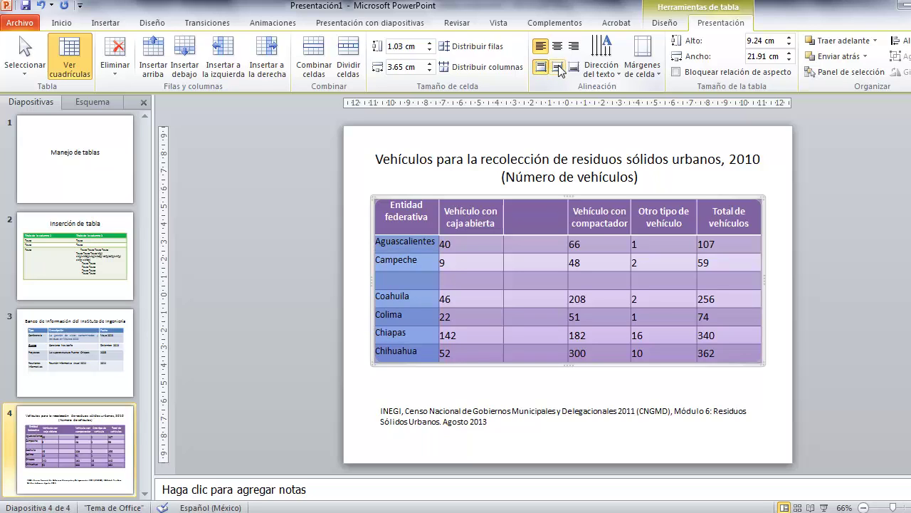
{"action": "left_click", "coordinate": [558, 67]}
{"action": "left_click", "coordinate": [573, 68]}
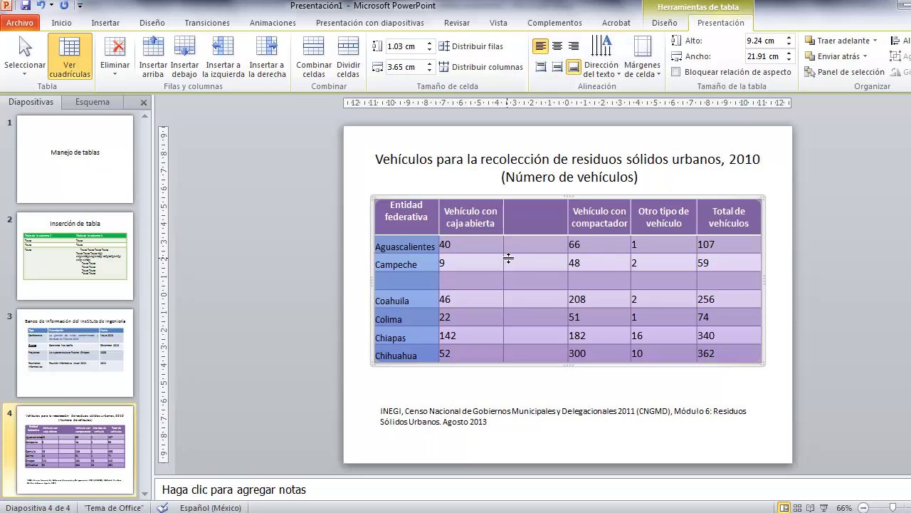
{"action": "left_click_drag", "start_coordinate": [470, 247], "coordinate": [726, 347]}
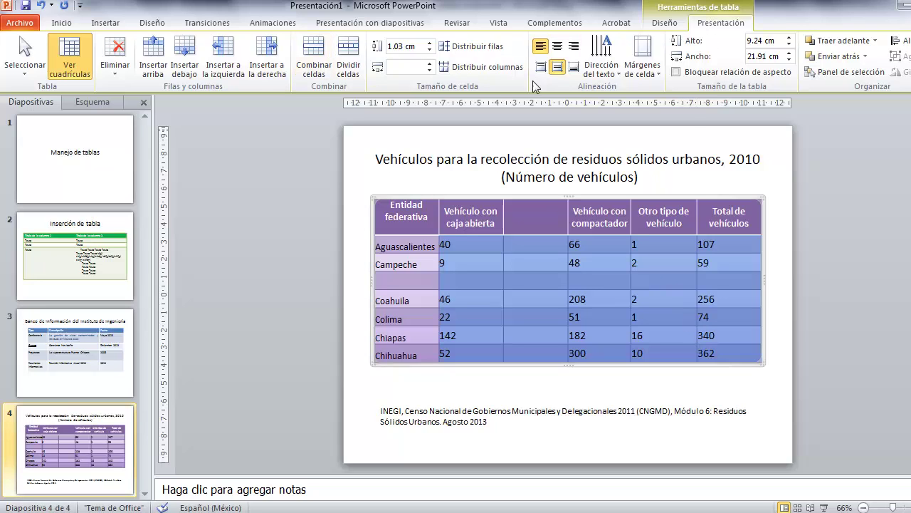
{"action": "left_click", "coordinate": [559, 47]}
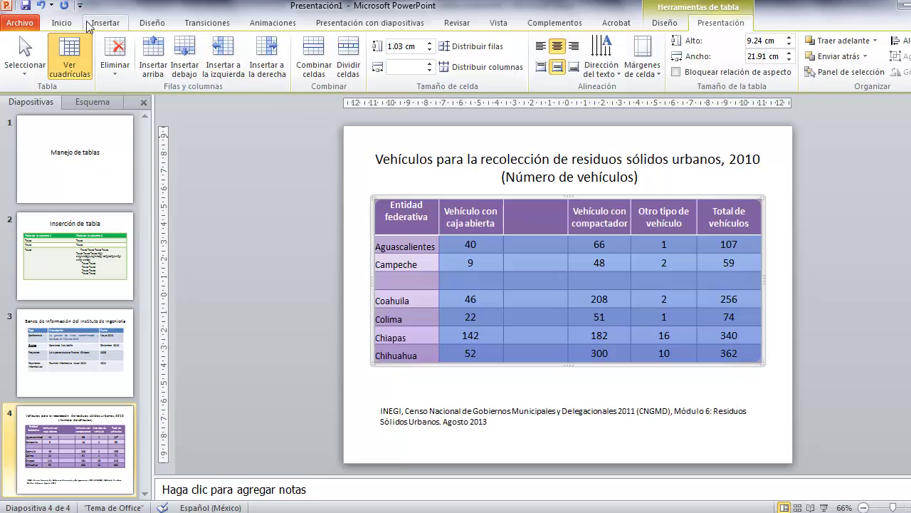
Reduce the selected vehicle counts from 18 pt to 14 pt.
{"action": "left_click", "coordinate": [62, 23]}
{"action": "left_click", "coordinate": [358, 47]}
{"action": "left_click", "coordinate": [358, 50]}
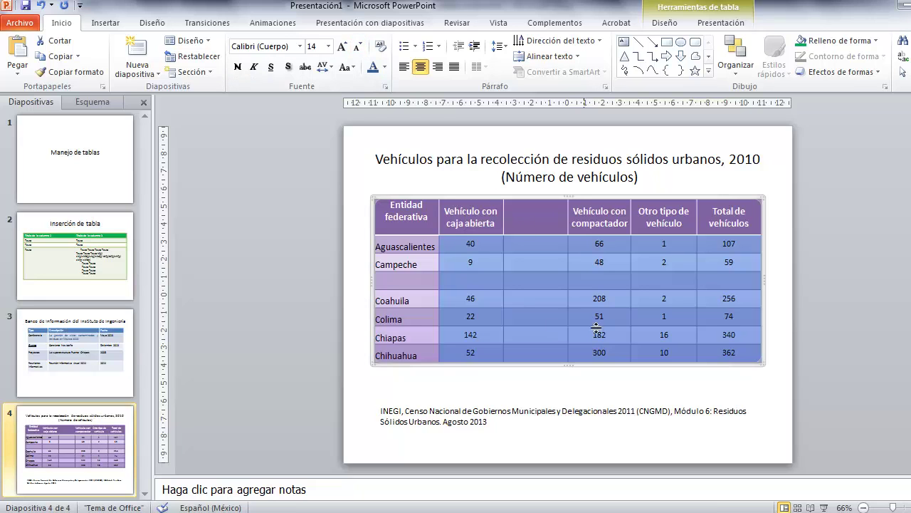
{"action": "left_click", "coordinate": [602, 262]}
{"action": "left_click", "coordinate": [526, 226]}
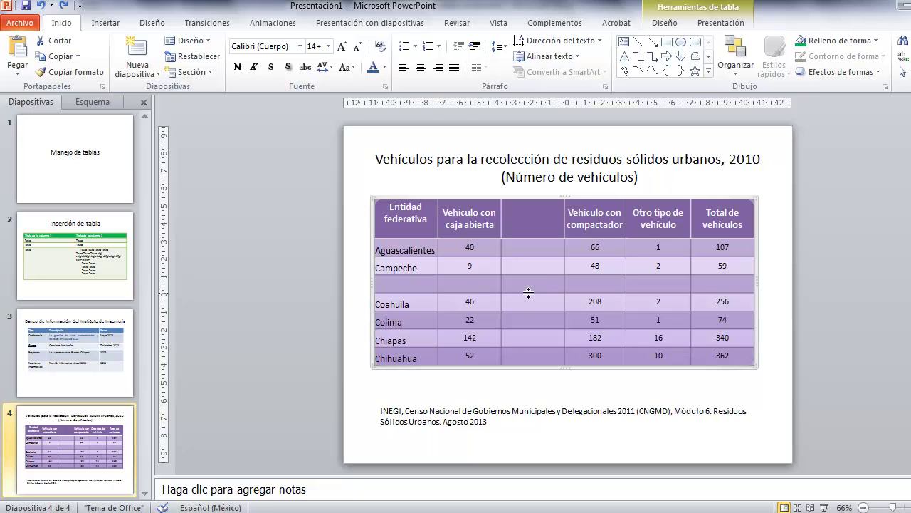
Delete the blank row from the vehicle table.
{"action": "left_click", "coordinate": [529, 284]}
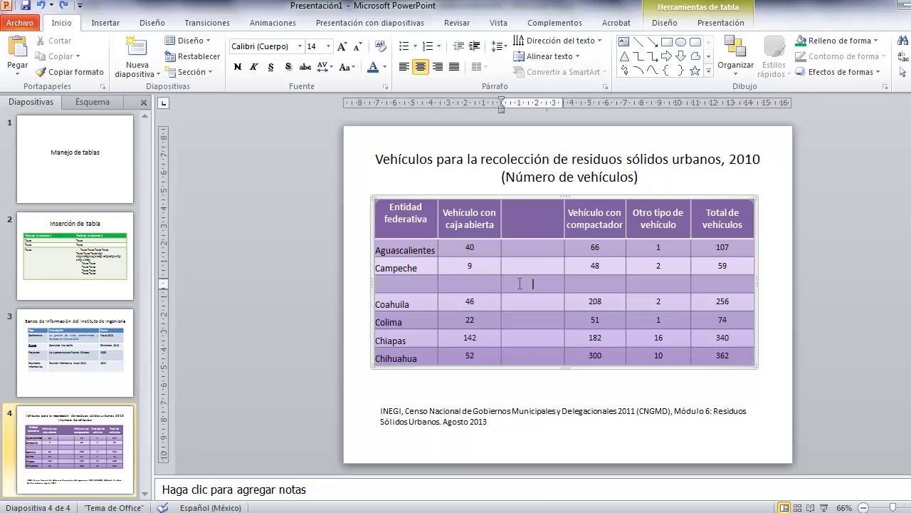
{"action": "right_click", "coordinate": [520, 283]}
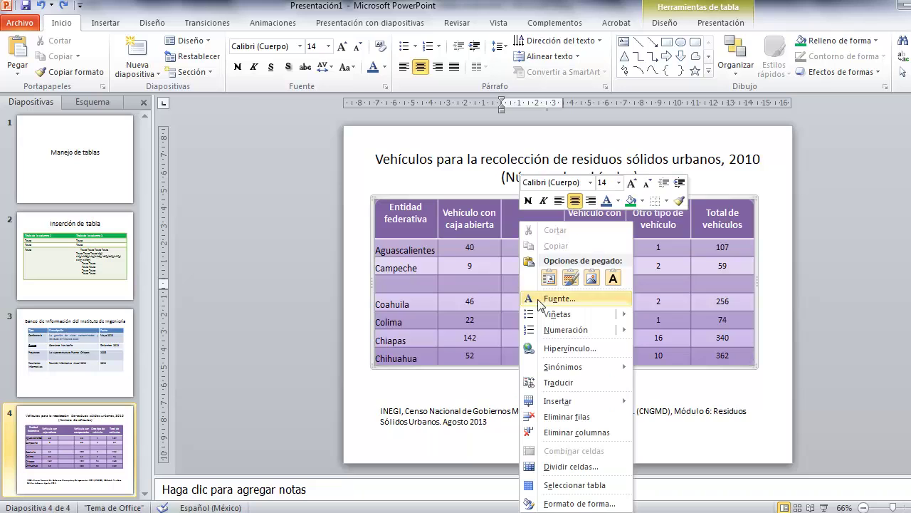
{"action": "left_click", "coordinate": [582, 417]}
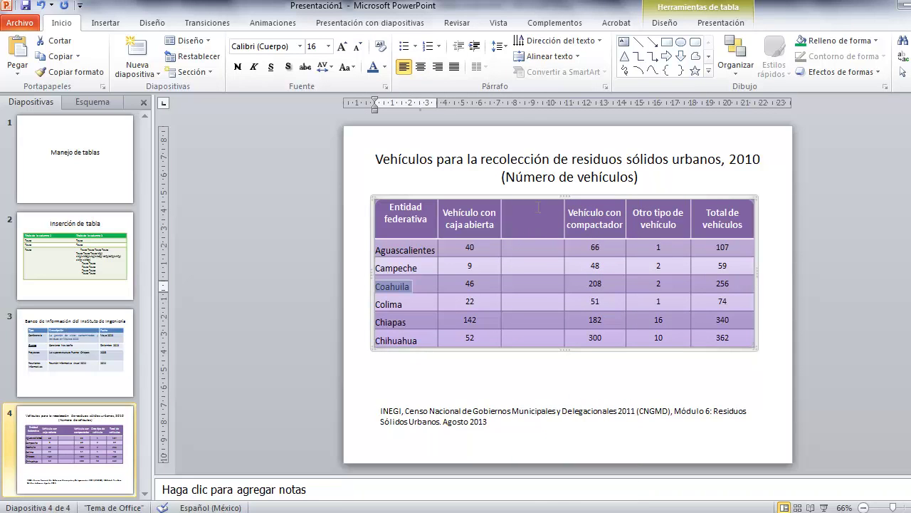
Delete the empty third column, rejoining the caja abierta and compactador columns.
{"action": "left_click", "coordinate": [525, 216]}
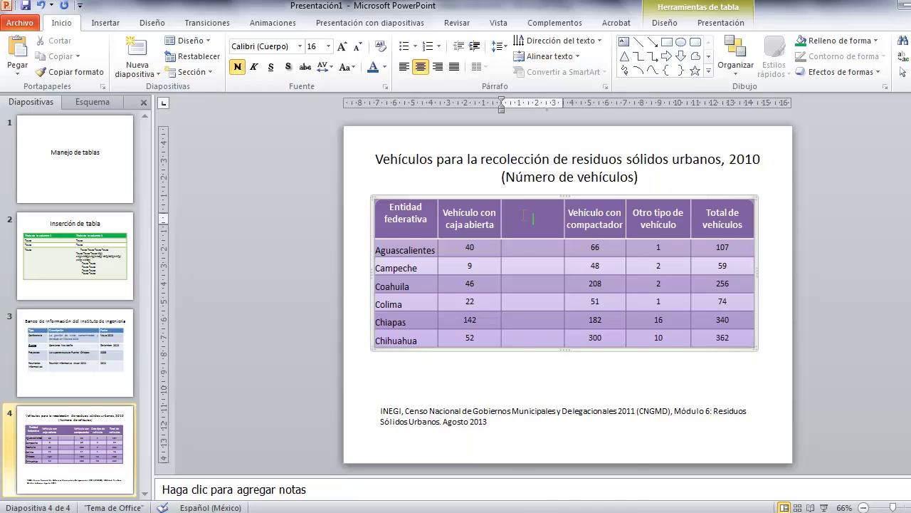
{"action": "right_click", "coordinate": [524, 215]}
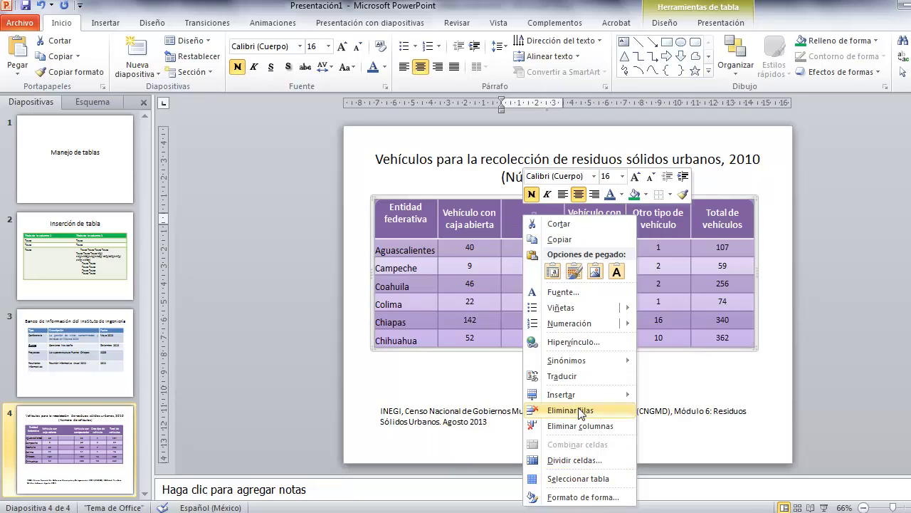
{"action": "left_click", "coordinate": [601, 426]}
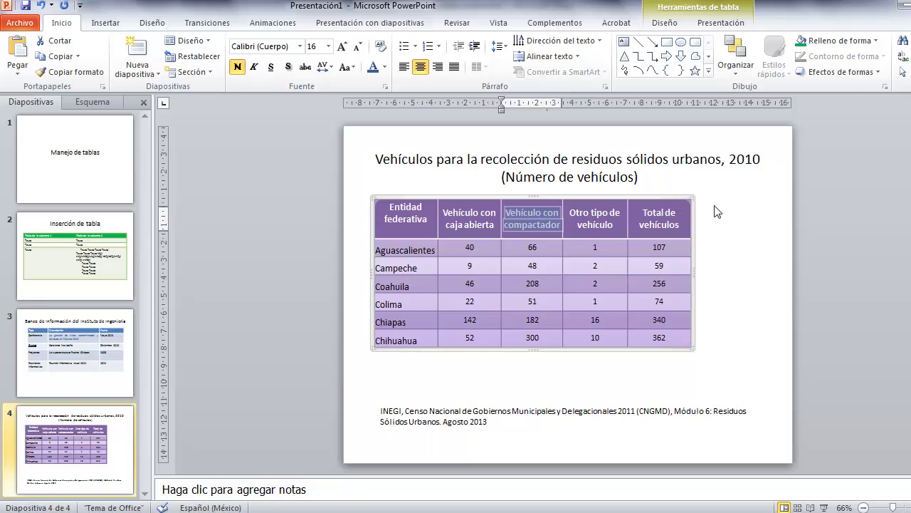
{"action": "left_click", "coordinate": [421, 196]}
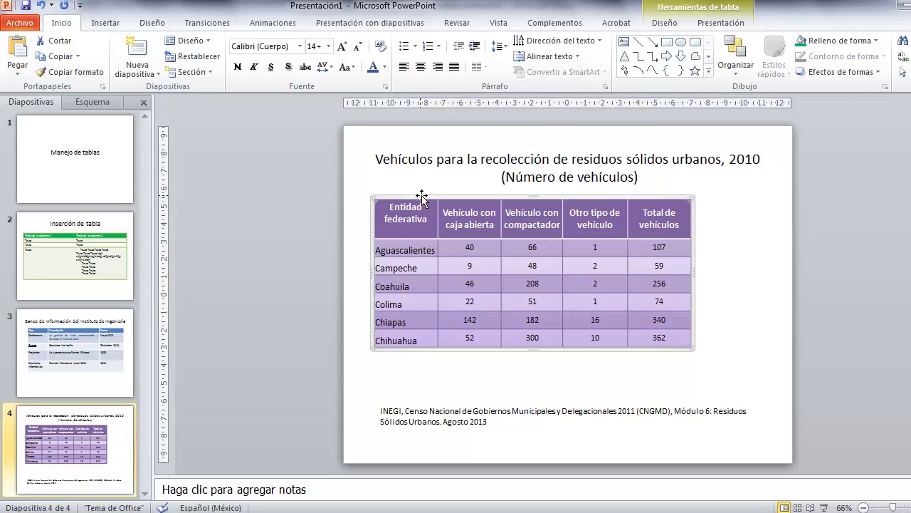
Delete the vehicle table on slide 4 and the Instituto de Ingeniería table on slide 3.
{"action": "key", "text": "Delete"}
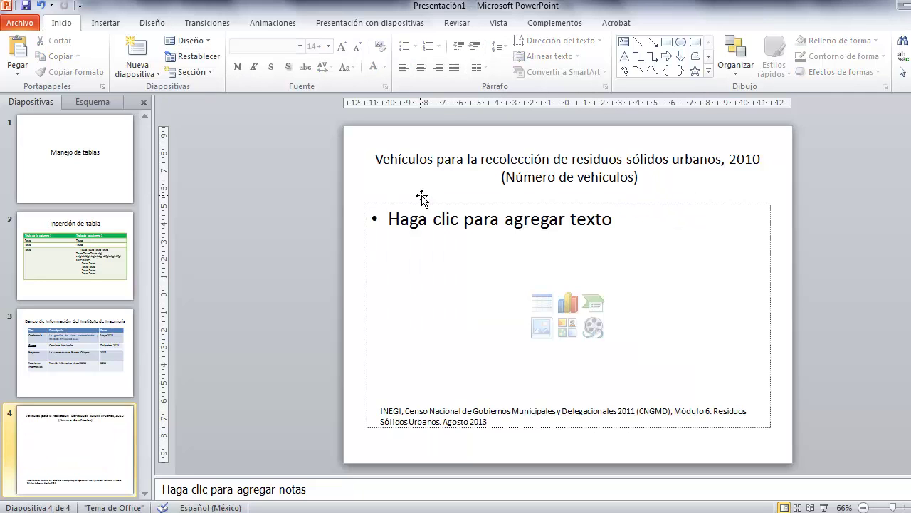
{"action": "left_click", "coordinate": [91, 346]}
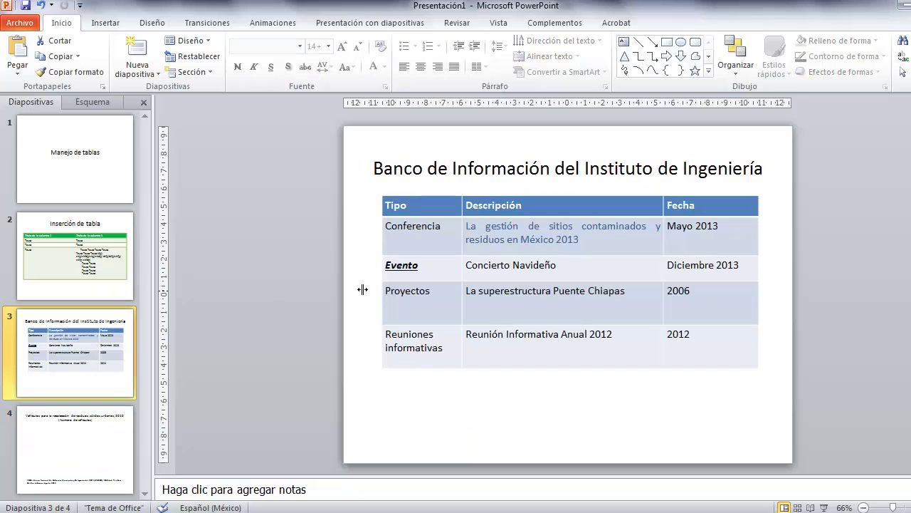
{"action": "left_click", "coordinate": [524, 216]}
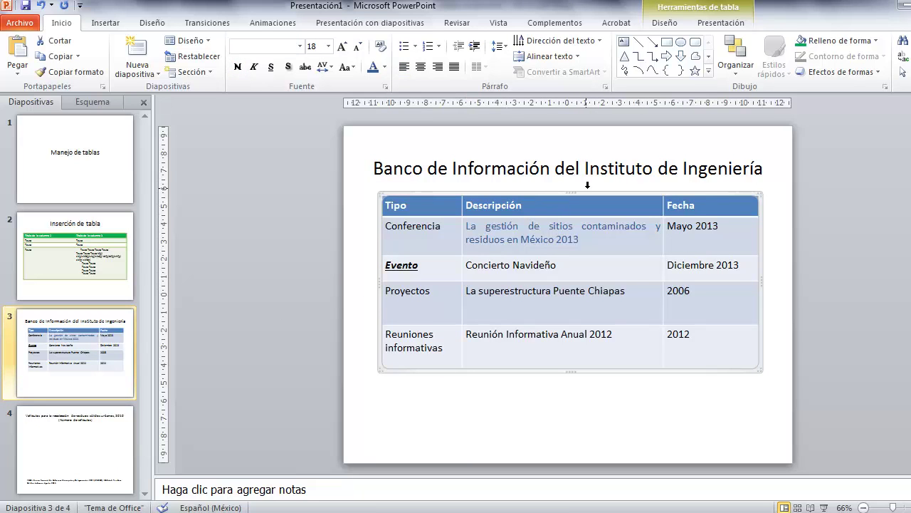
{"action": "key", "text": "Delete"}
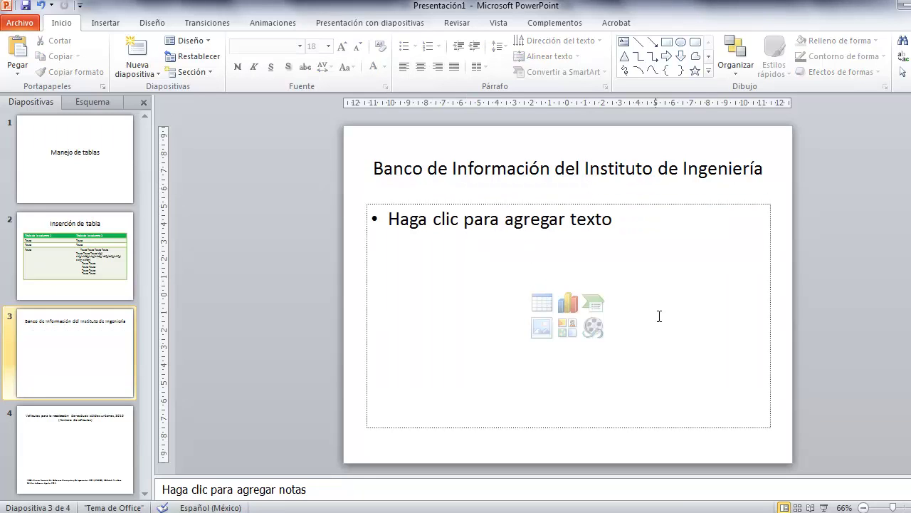